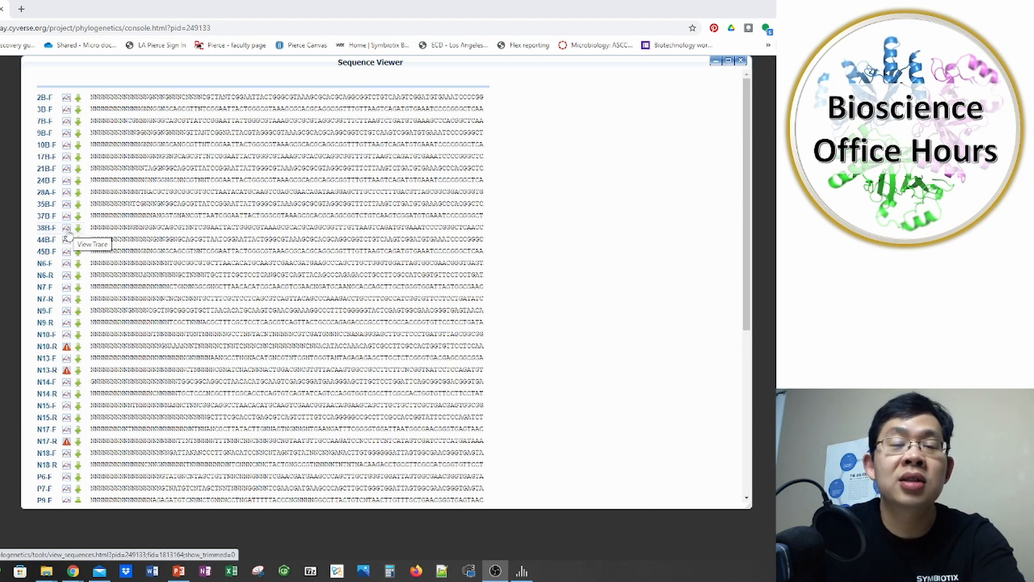
Step: Open the trace of sequence 38B-F and enlarge its peaks along both the X and Y axes
left_click(67, 236)
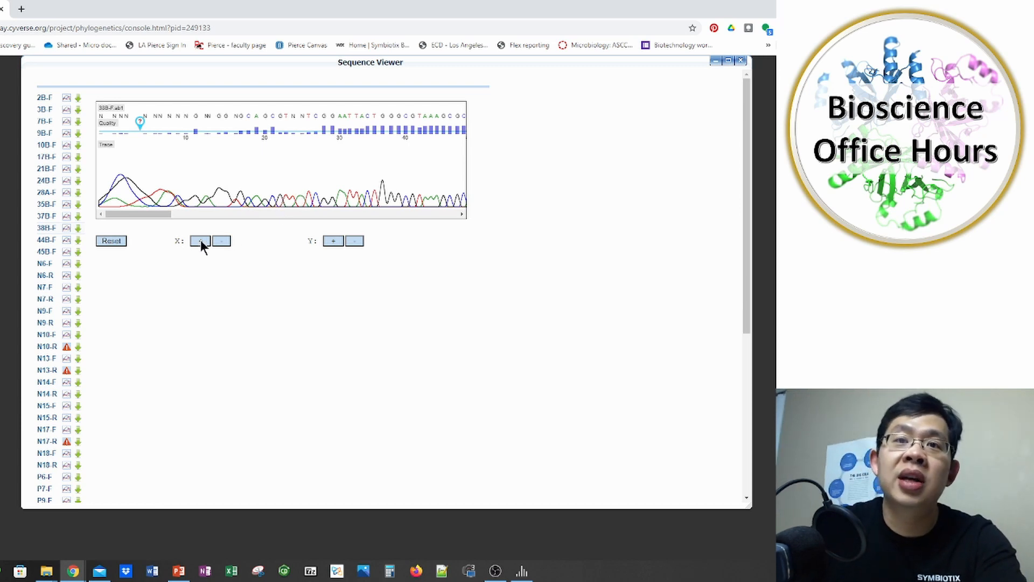
left_click(334, 240)
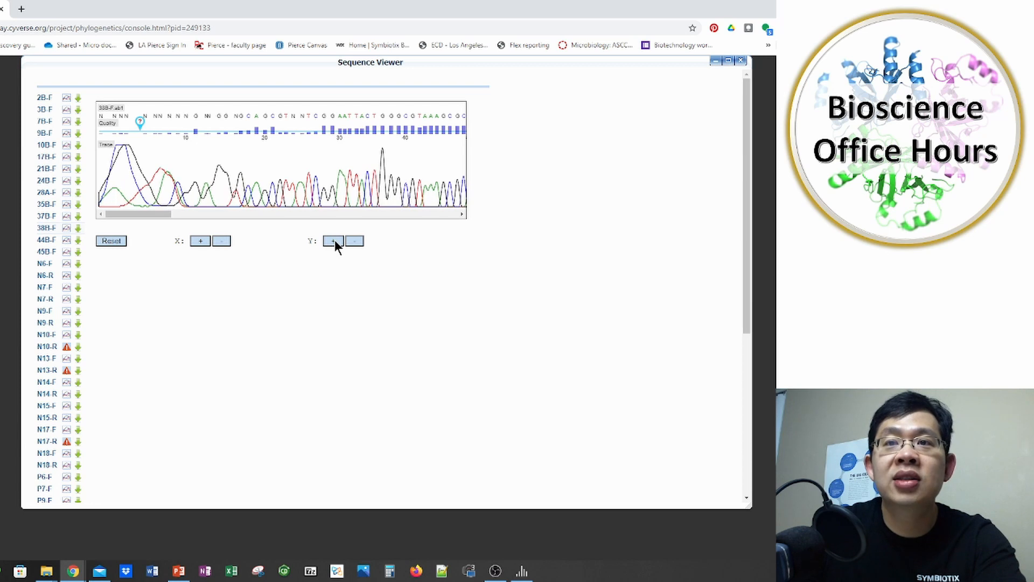
left_click(216, 240)
left_click(201, 240)
left_click(200, 240)
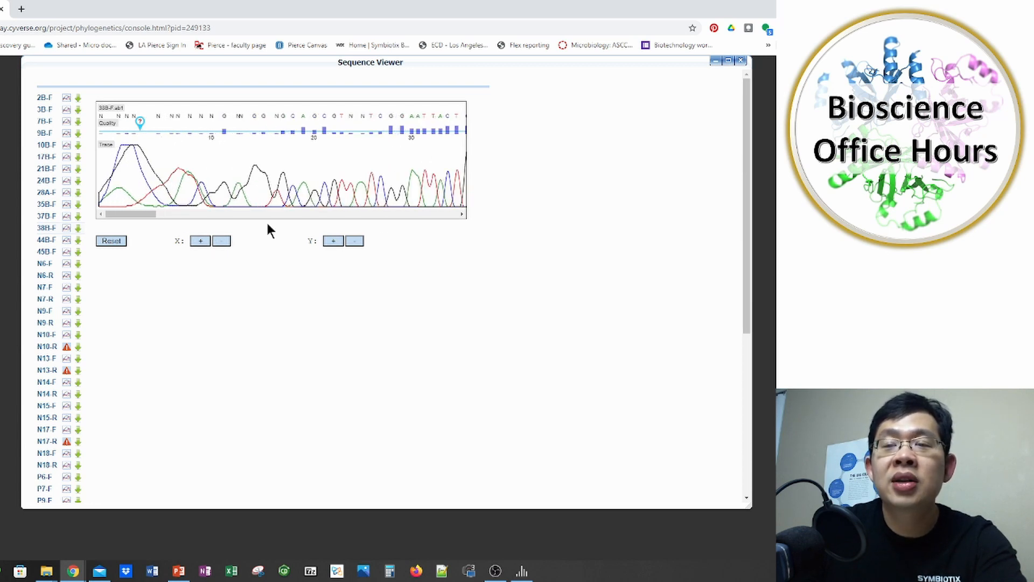
left_click(218, 240)
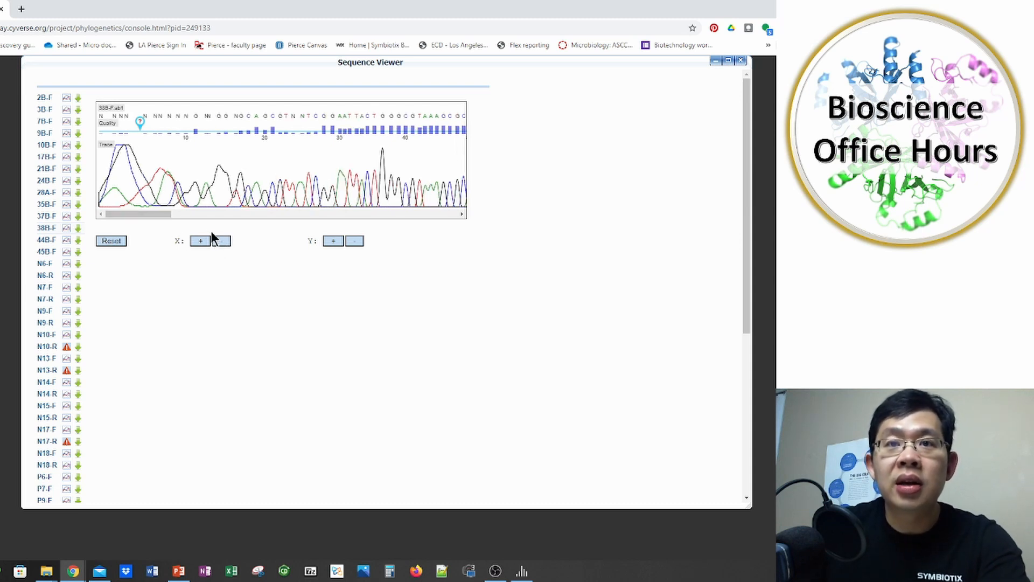
left_click(206, 241)
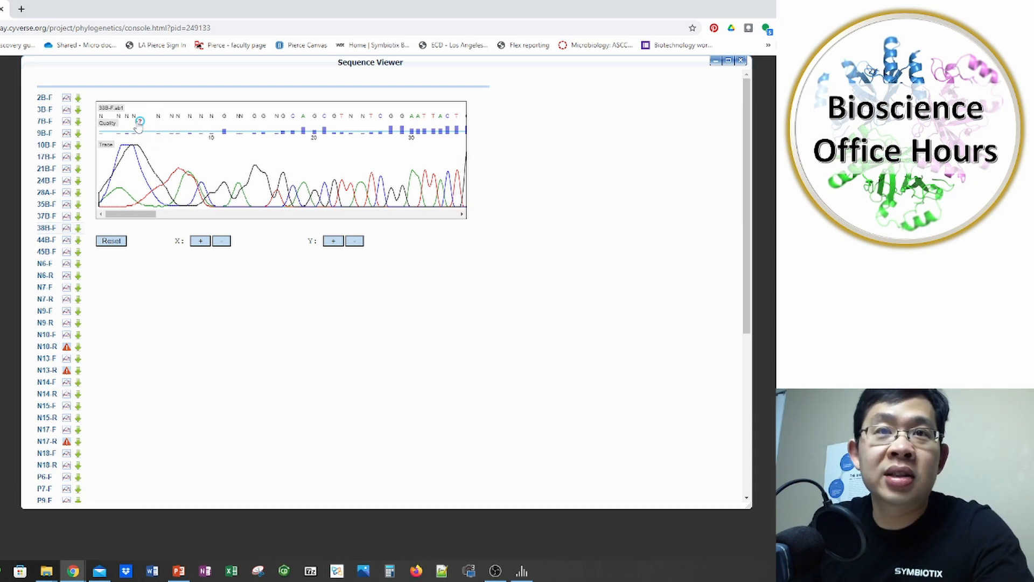
Step: Examine the base calls, quality bars and peaks of the 38B-F trace from its start to its end
mouse_move(140, 124)
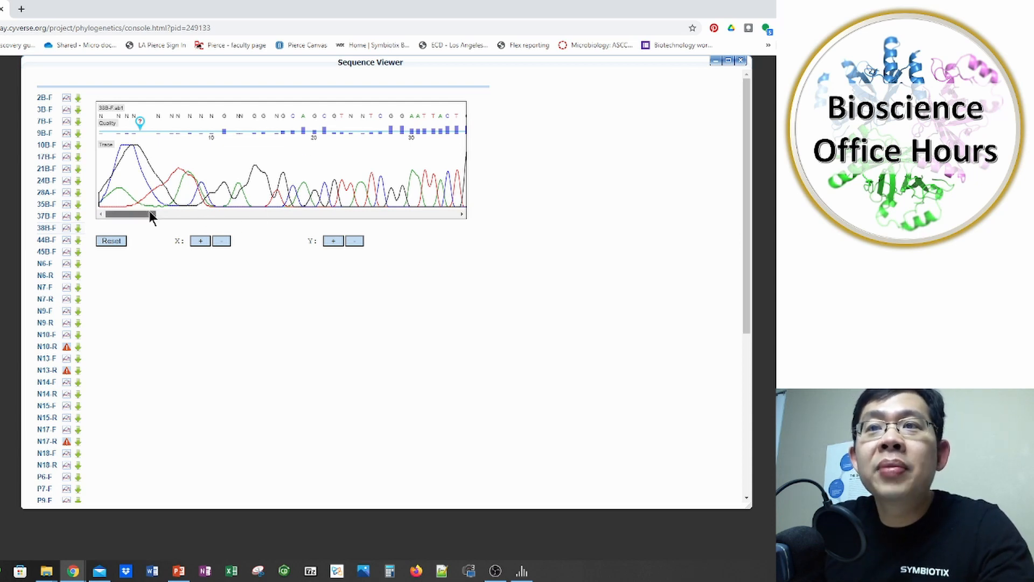
left_click_drag(150, 211, 141, 210)
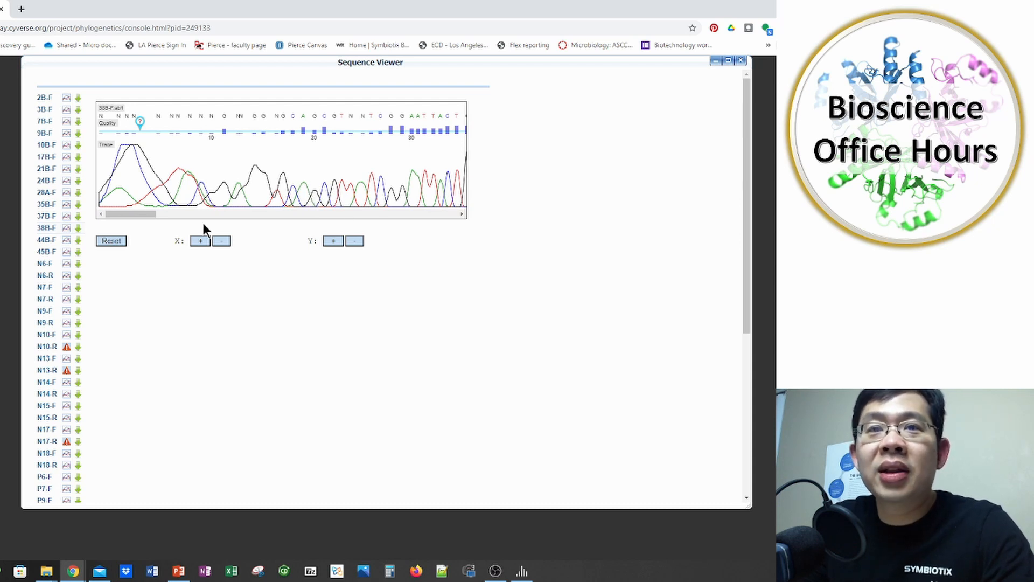
left_click_drag(140, 214, 198, 211)
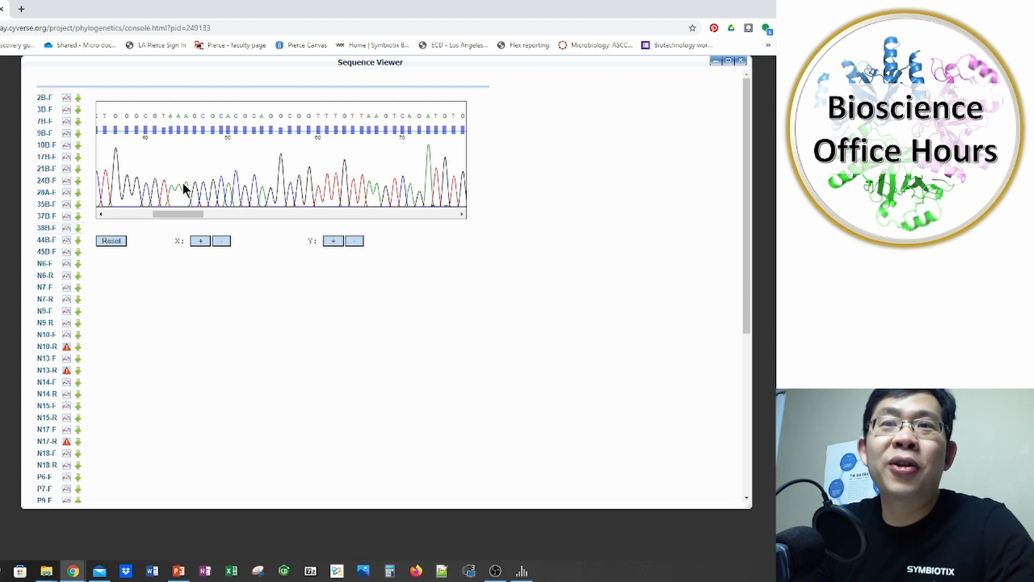
left_click_drag(163, 213, 425, 198)
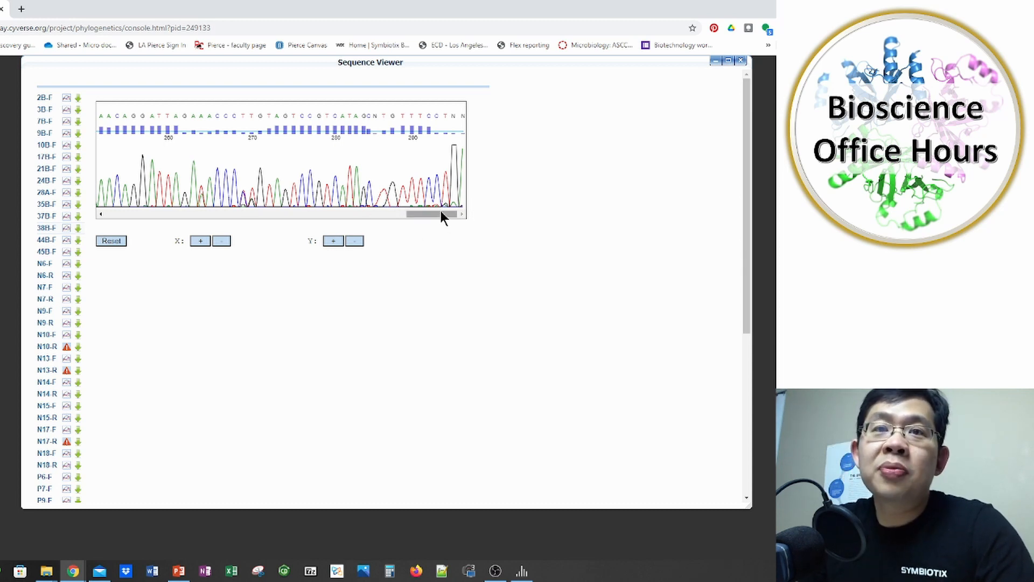
left_click_drag(440, 214, 406, 216)
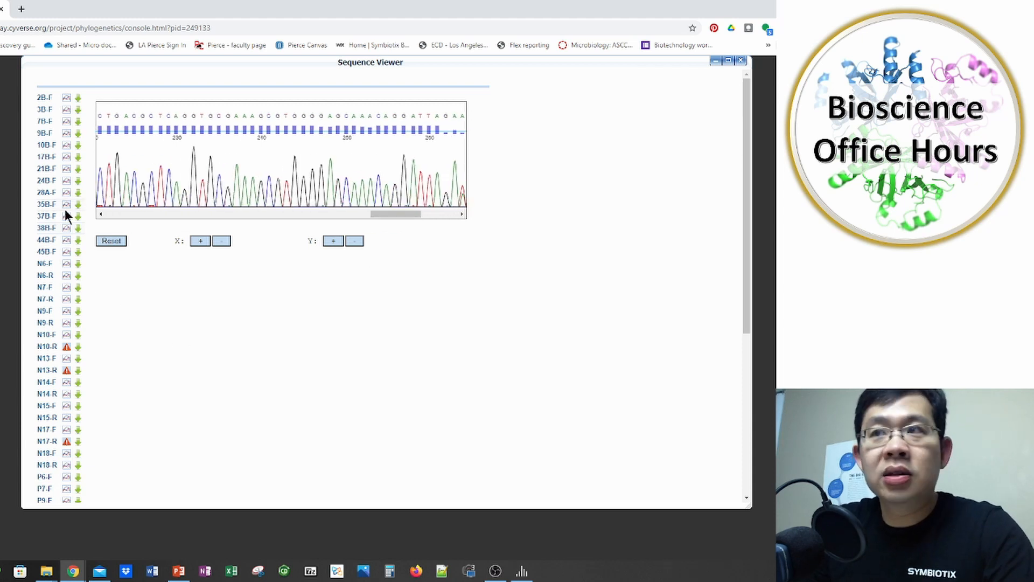
Step: Check the low quality score alerts in the sequence list and open the trace of N10-R
scroll(67, 210, "down", 2)
scroll(81, 210, "down", 2)
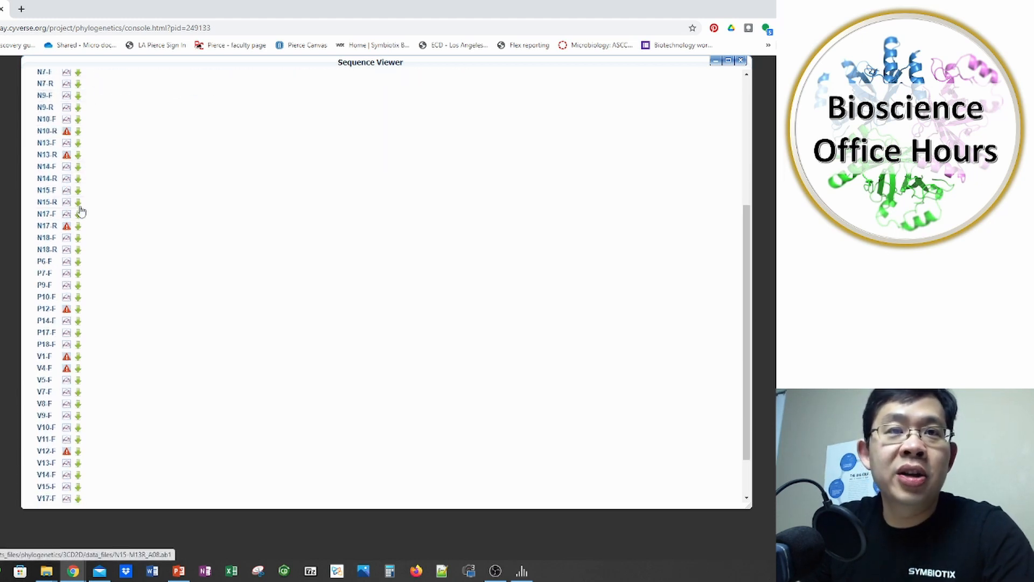
mouse_move(68, 229)
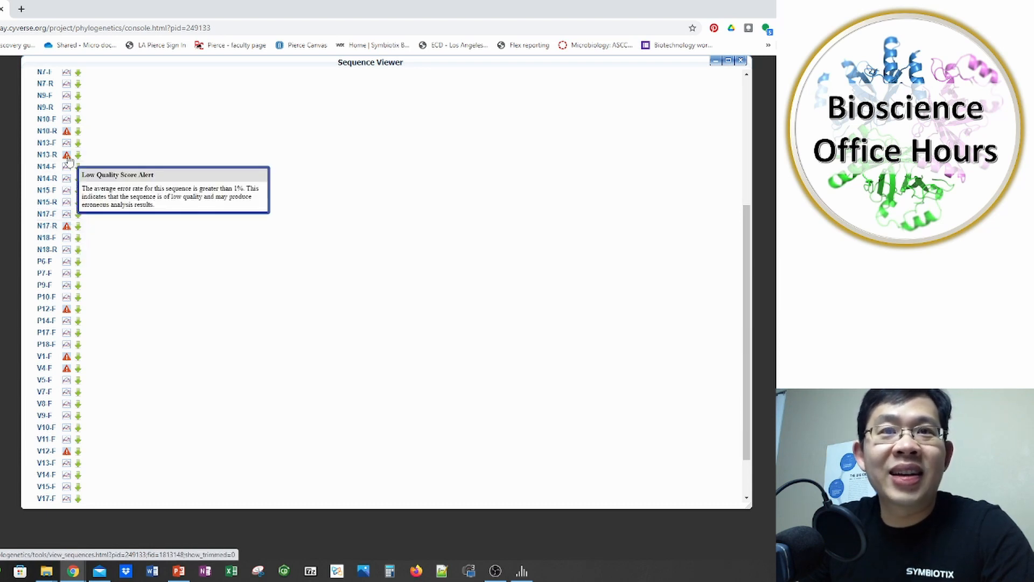
mouse_move(69, 136)
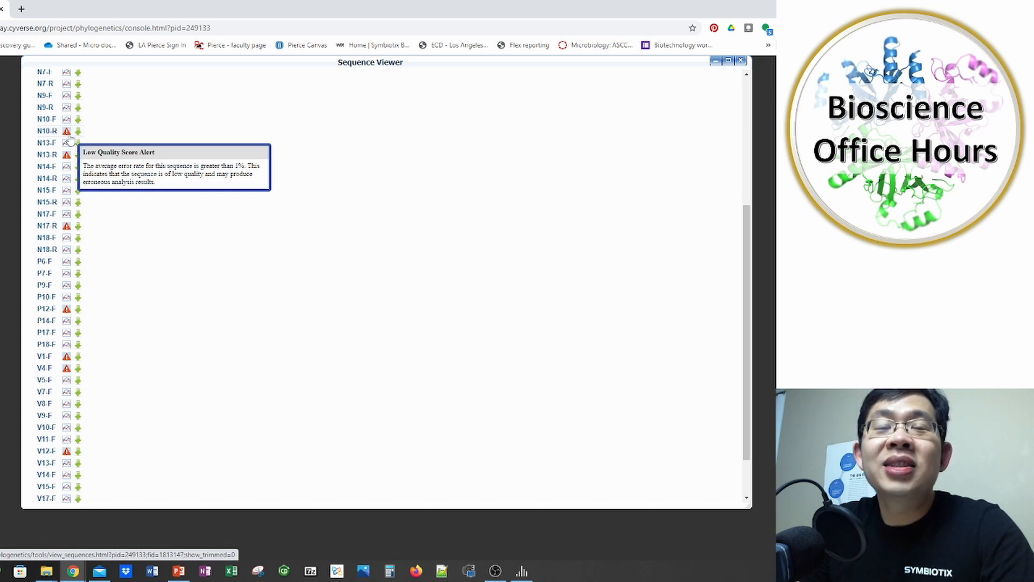
scroll(233, 261, "up", 1)
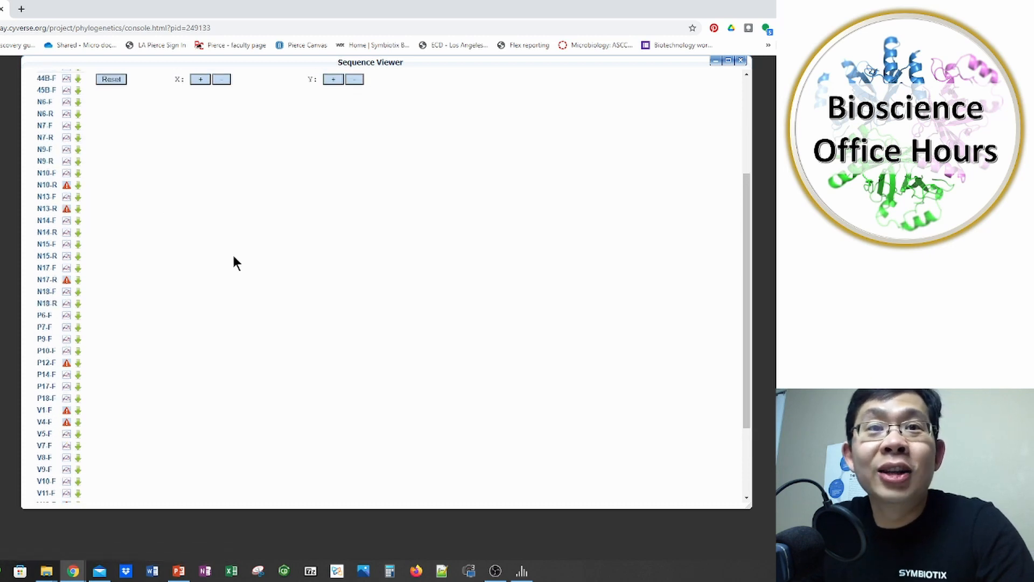
mouse_move(66, 189)
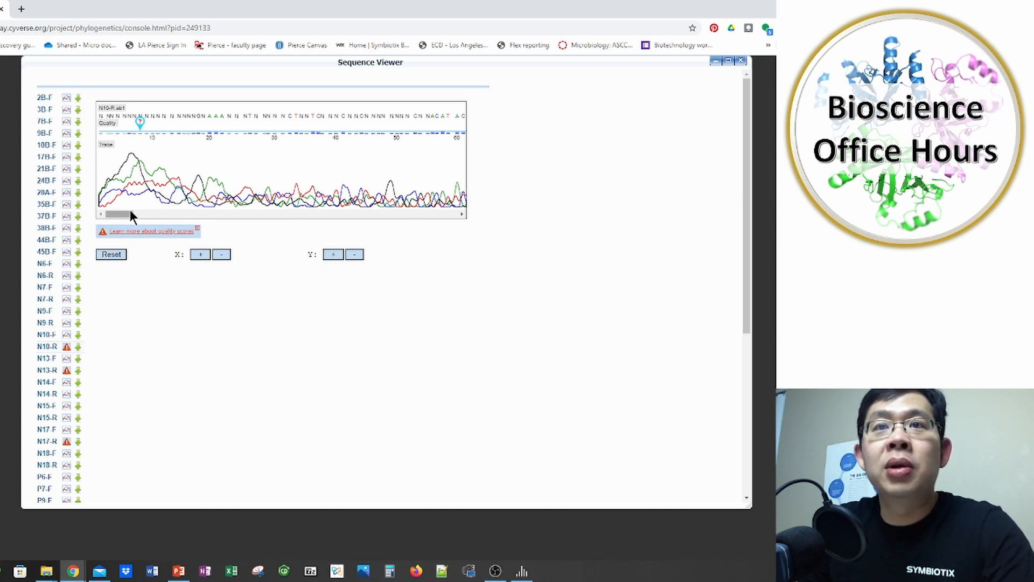
Step: Stretch the N10-R trace along the X and Y axes to inspect its peaks around bases 30 to 70
left_click_drag(124, 211, 141, 214)
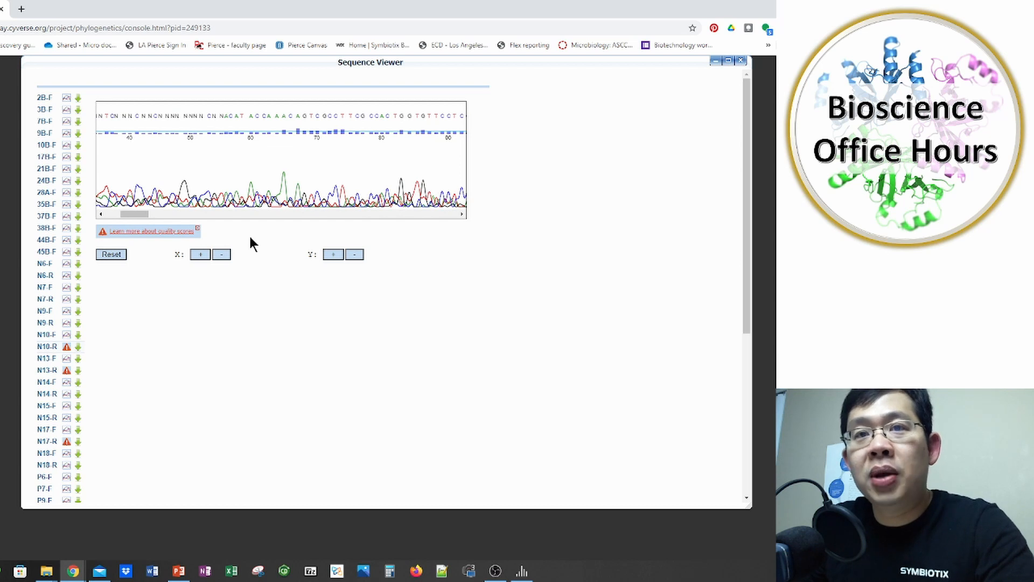
left_click(218, 254)
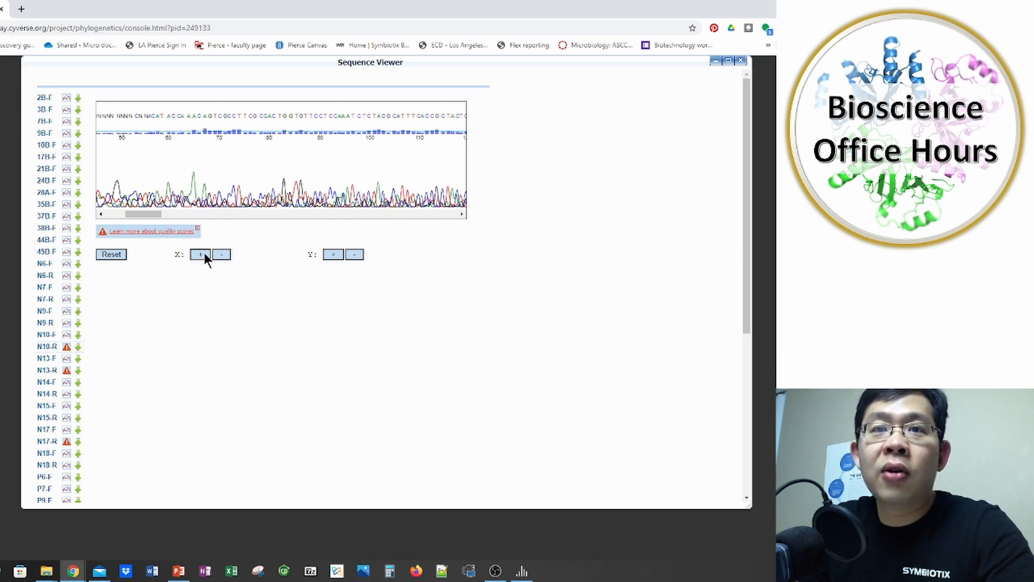
left_click(204, 253)
left_click(205, 253)
left_click(337, 252)
left_click(337, 252)
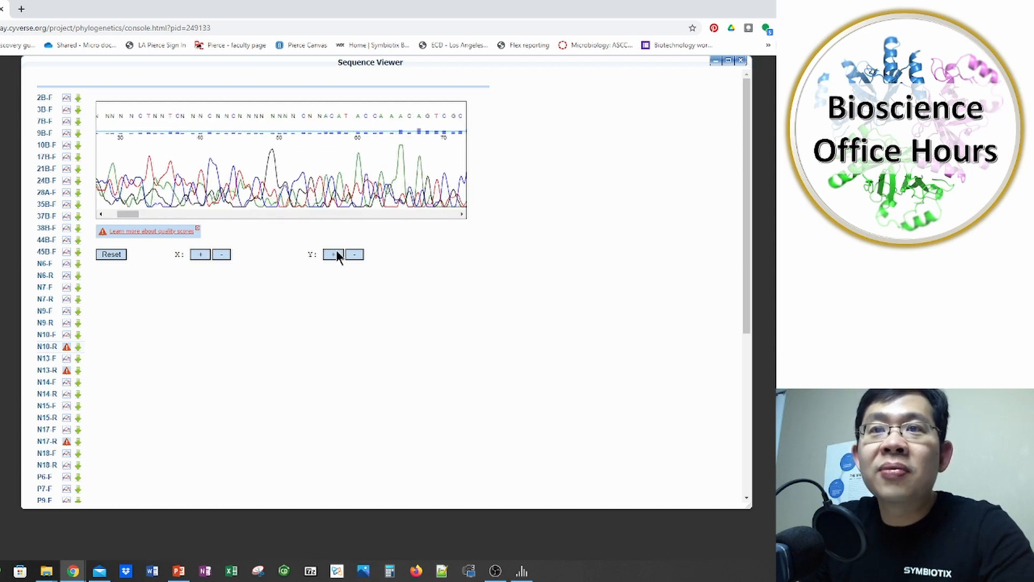
left_click(337, 252)
left_click(353, 254)
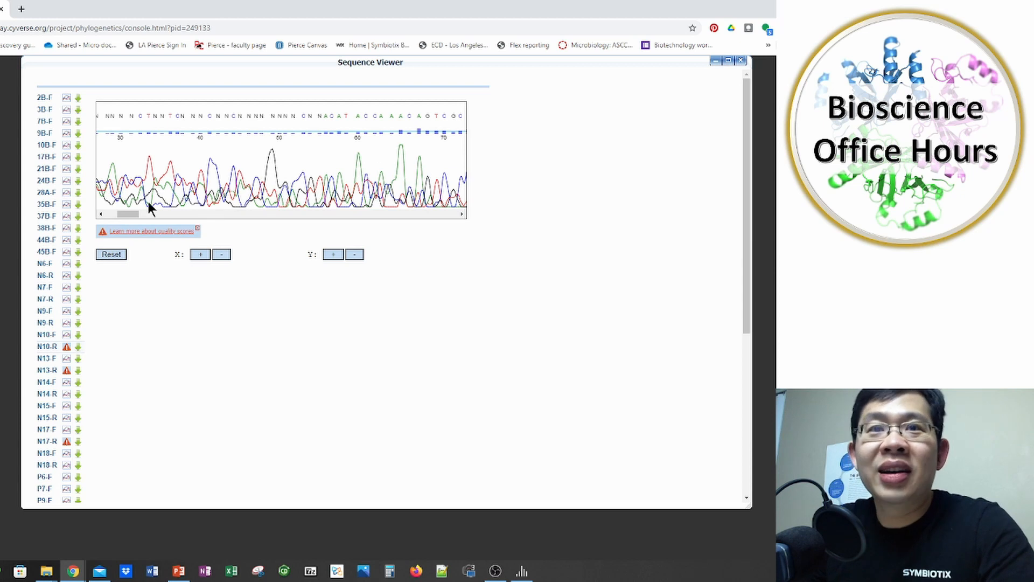
Step: Examine the N10-R peaks up to about base 160 and back to the start, and close the Sequence Viewer
left_click_drag(132, 214, 154, 215)
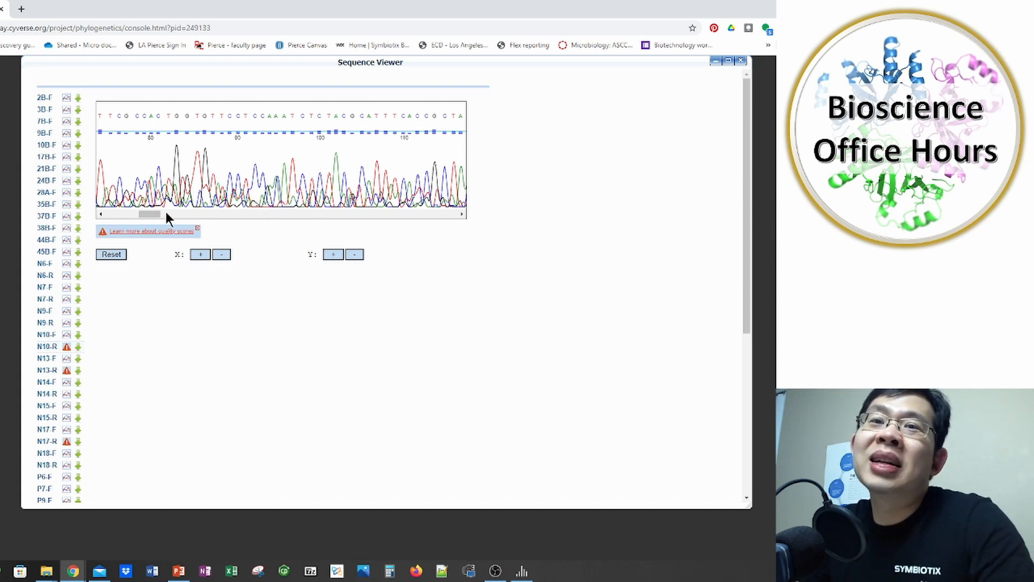
left_click_drag(148, 214, 165, 214)
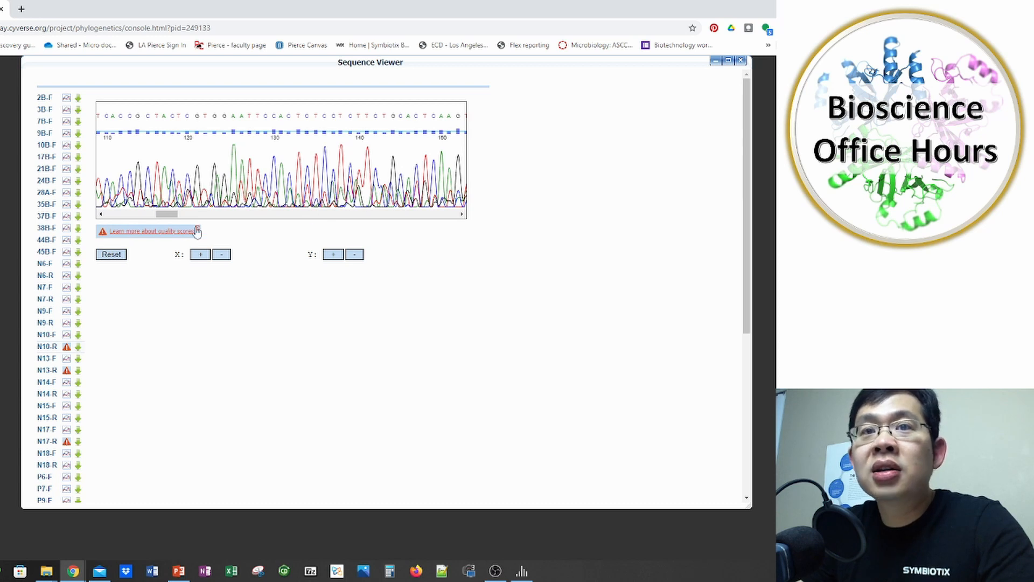
left_click_drag(168, 216, 176, 207)
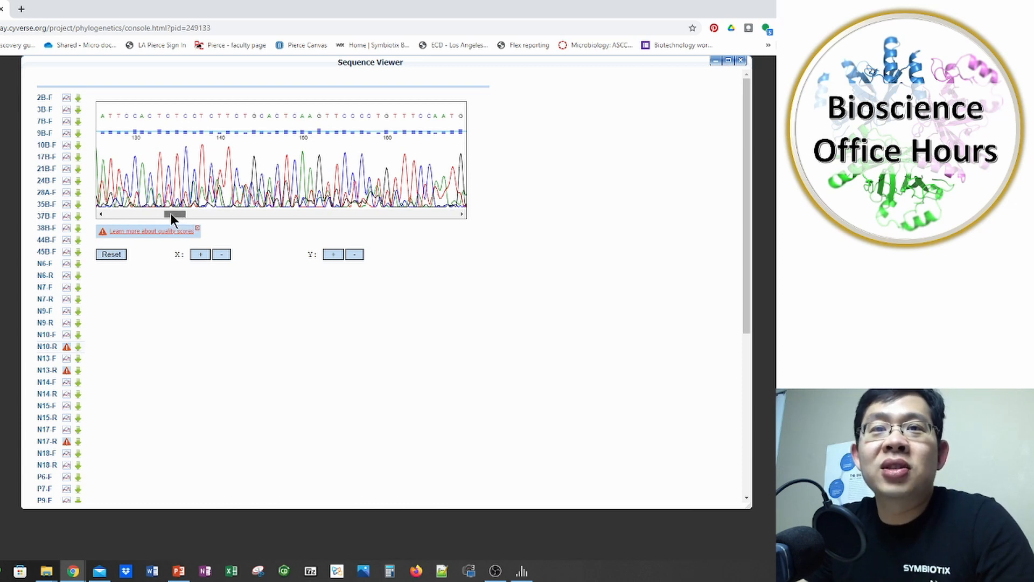
mouse_move(171, 213)
left_mouse_down()
mouse_move(418, 203)
mouse_move(242, 201)
mouse_move(113, 213)
left_mouse_up()
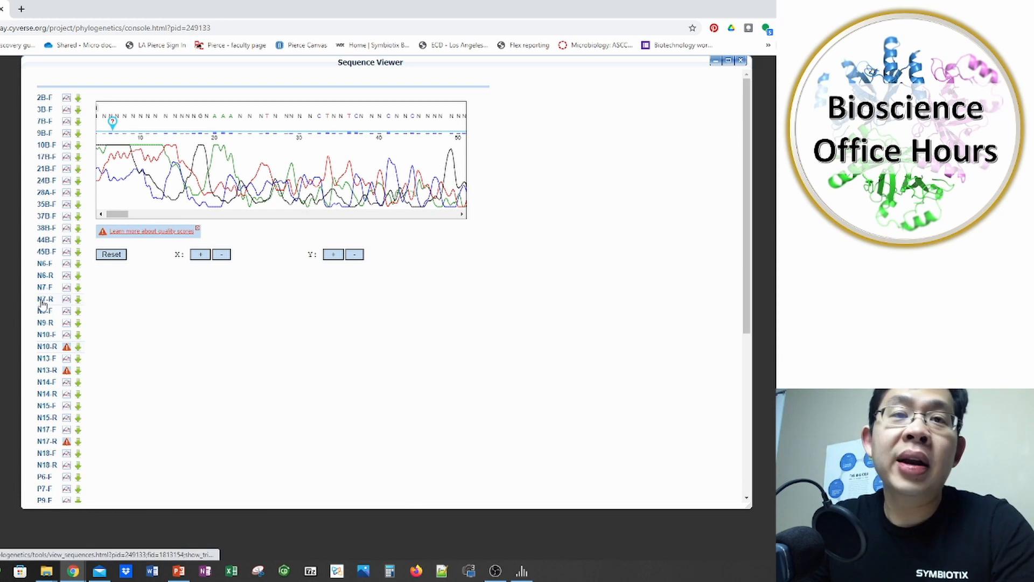
left_click(741, 61)
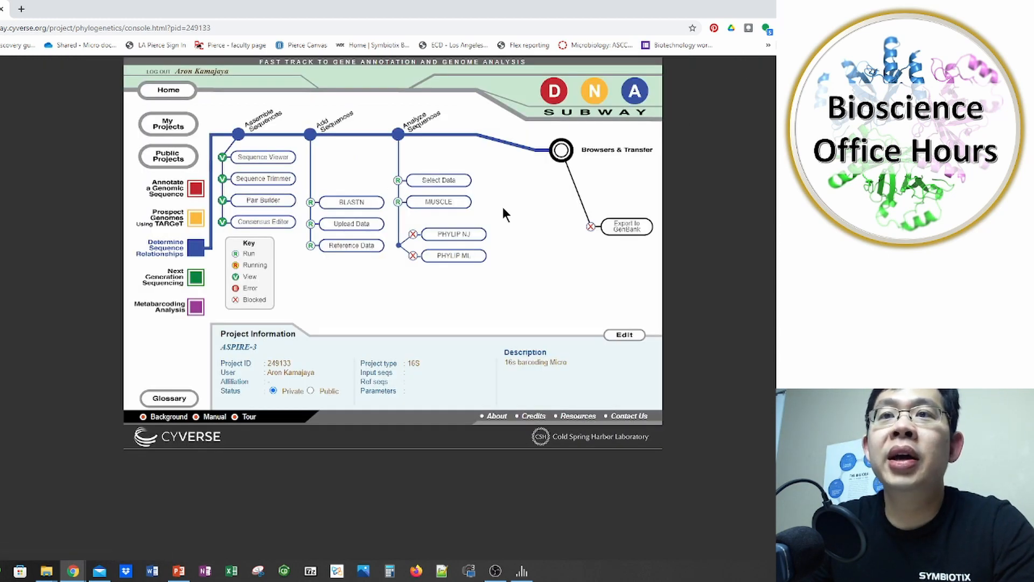
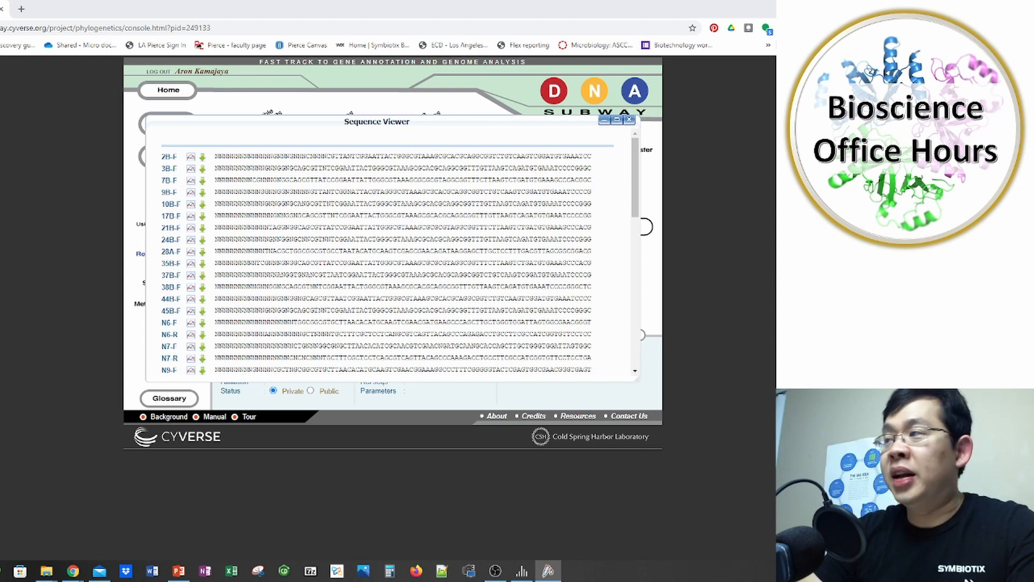
Step: Move the M21-M13F.ab1 chromatogram window clear of the screen edge and enlarge it to span the full screen width
left_click_drag(648, 215, 358, 76)
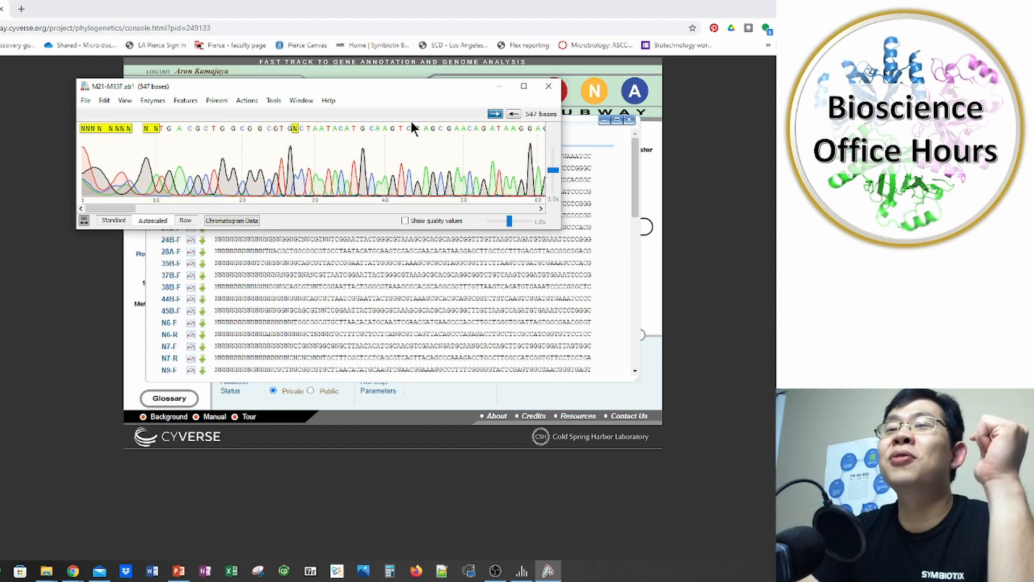
mouse_move(431, 124)
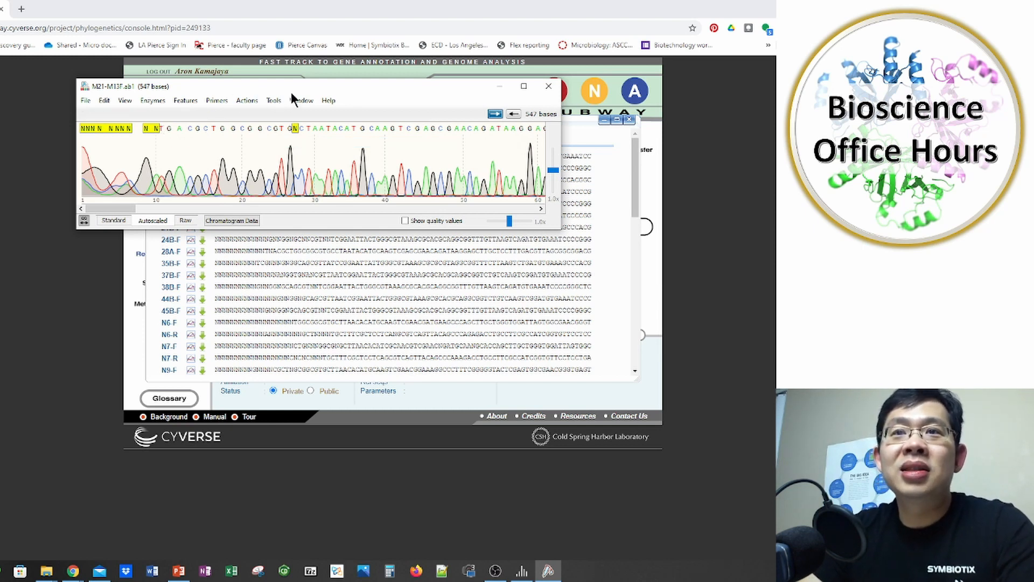
left_click_drag(310, 93, 243, 86)
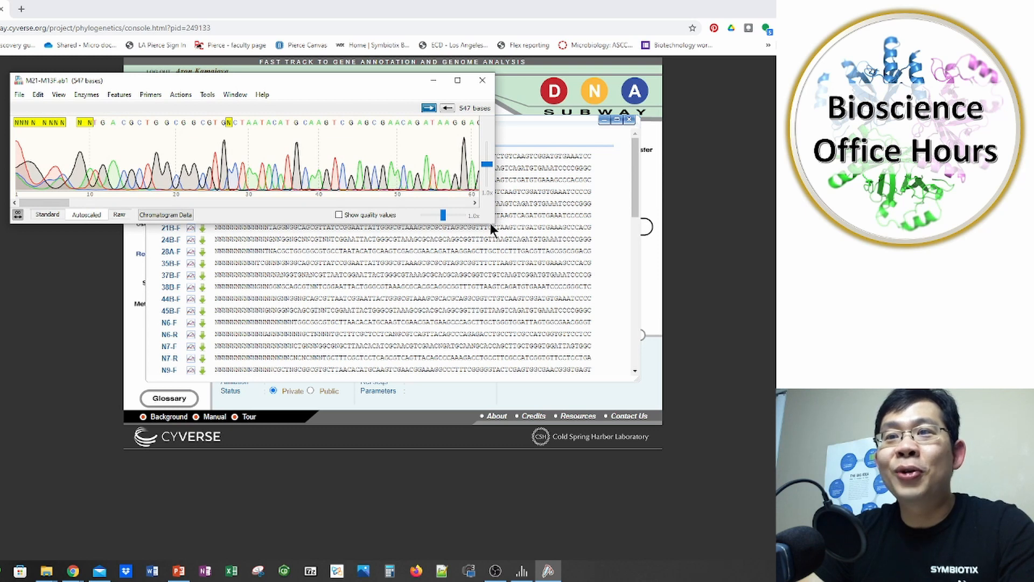
mouse_move(490, 222)
left_mouse_down()
mouse_move(596, 272)
mouse_move(759, 291)
mouse_move(776, 347)
mouse_move(775, 326)
left_mouse_up()
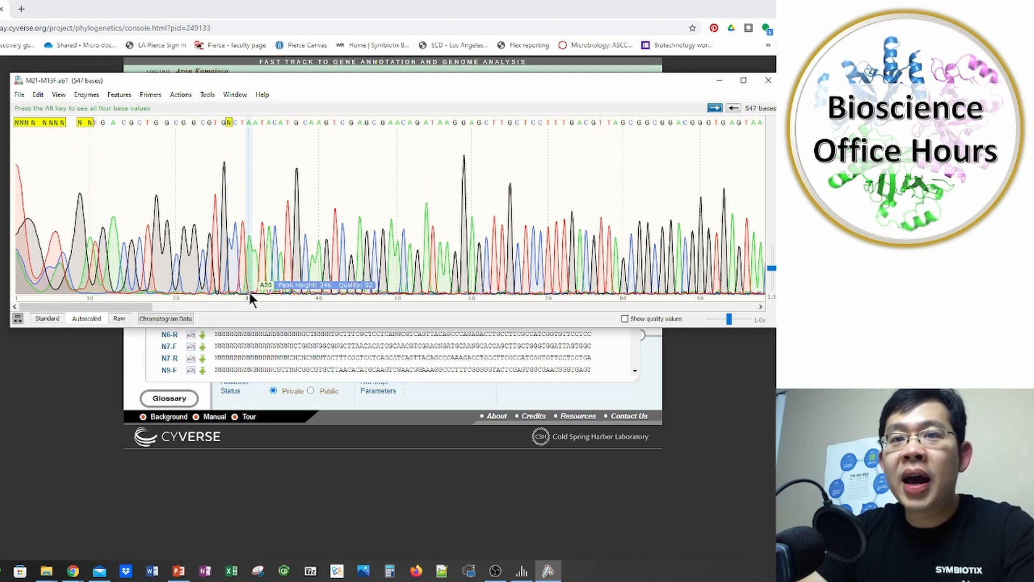
Step: Examine the M21-M13F.ab1 chromatogram from its first bases through to the end of the read
left_click_drag(140, 308, 173, 312)
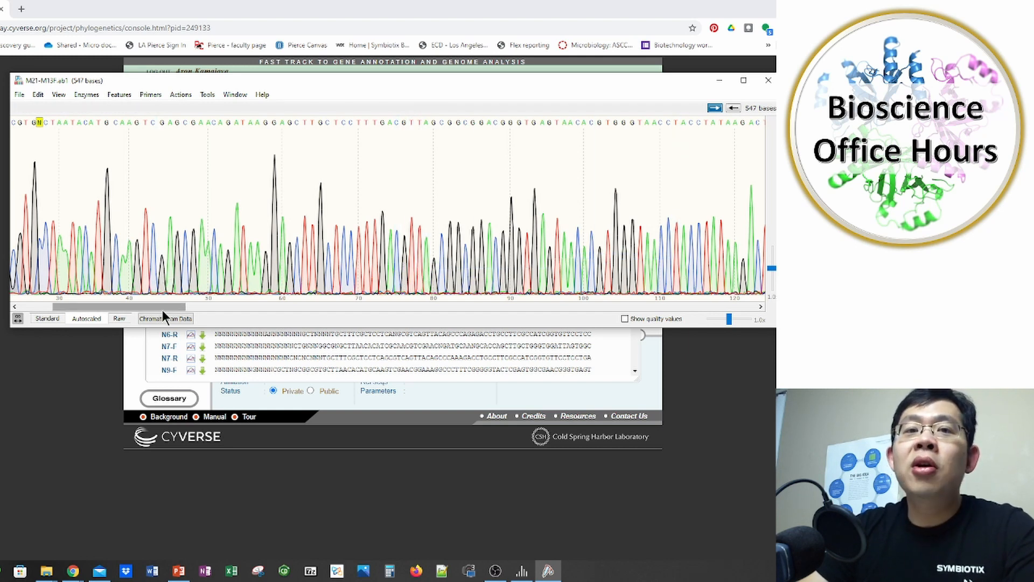
left_click_drag(167, 310, 751, 295)
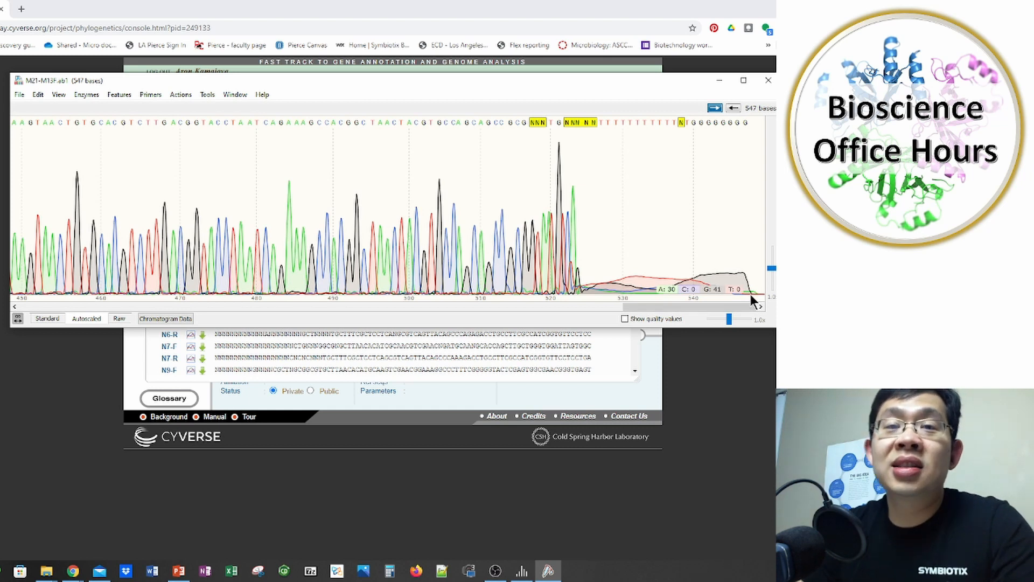
left_click(748, 292)
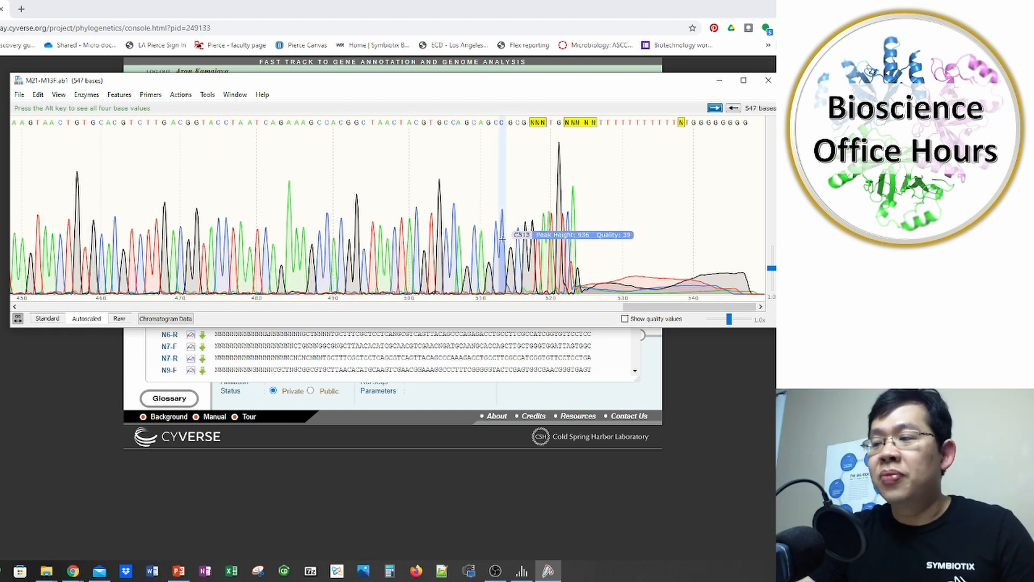
Step: Select the entire M21-M13F.ab1 sequence and reduce the selection to the single base 499
left_click(431, 225)
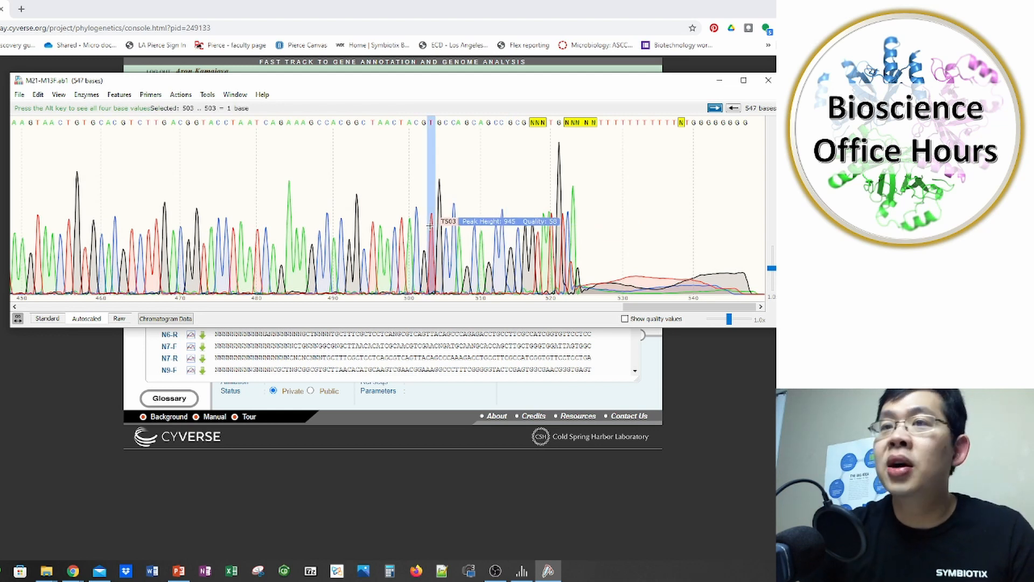
key("ctrl+a")
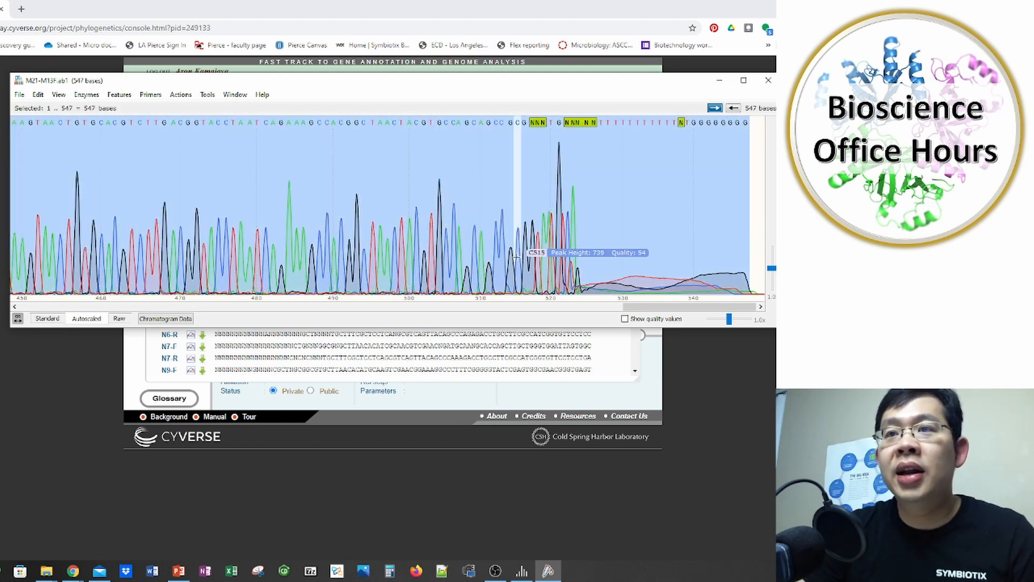
left_click(399, 251)
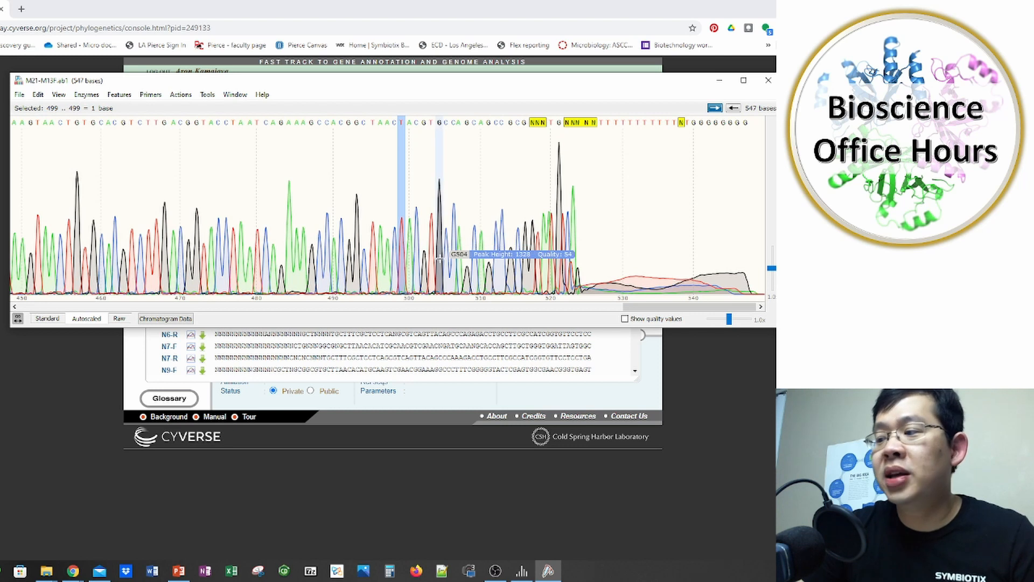
Step: Copy all bases of the M21-M13F.ab1 sequence and paste them into a new blank Word document
key("ctrl+a")
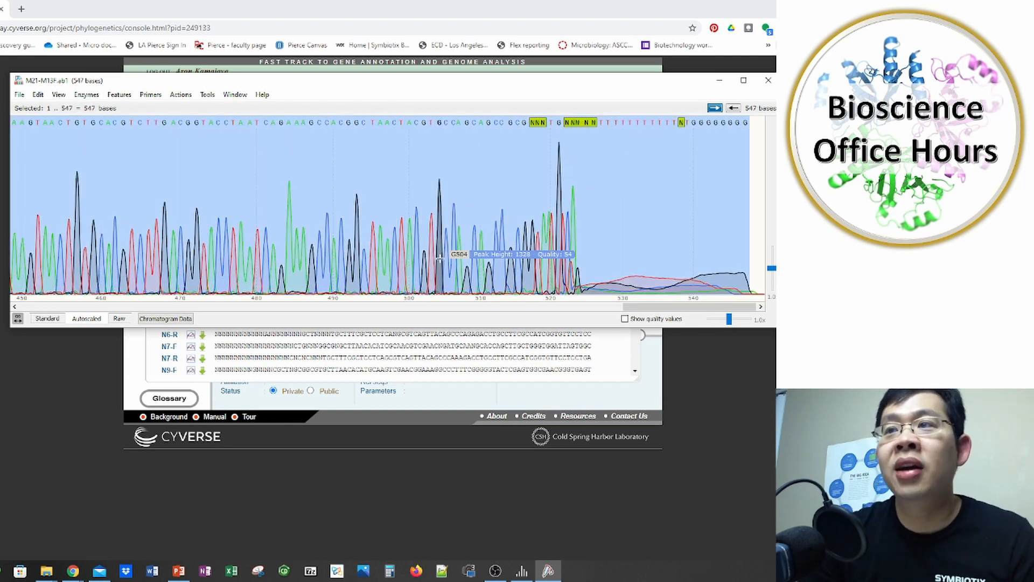
left_click(38, 94)
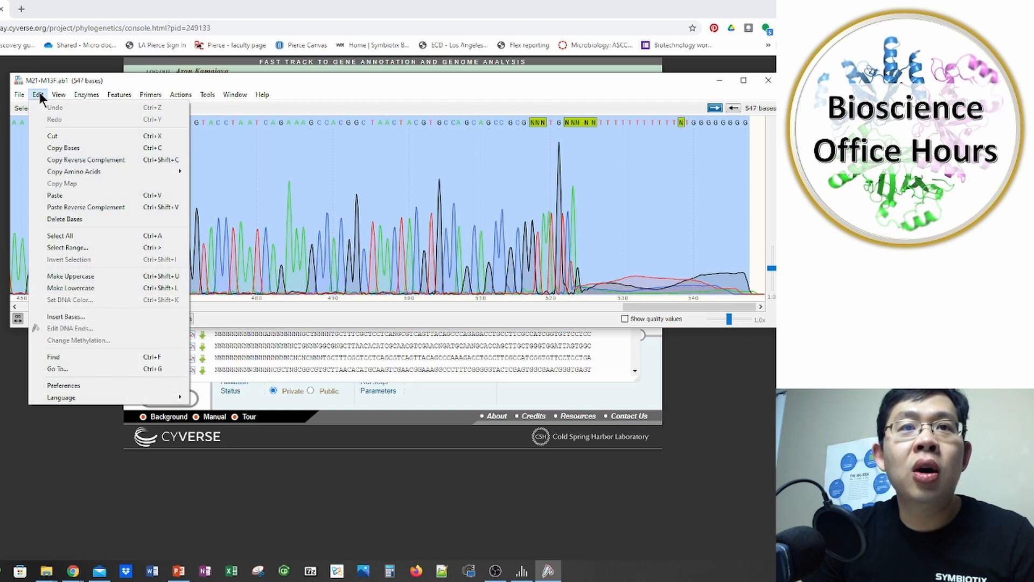
left_click(66, 147)
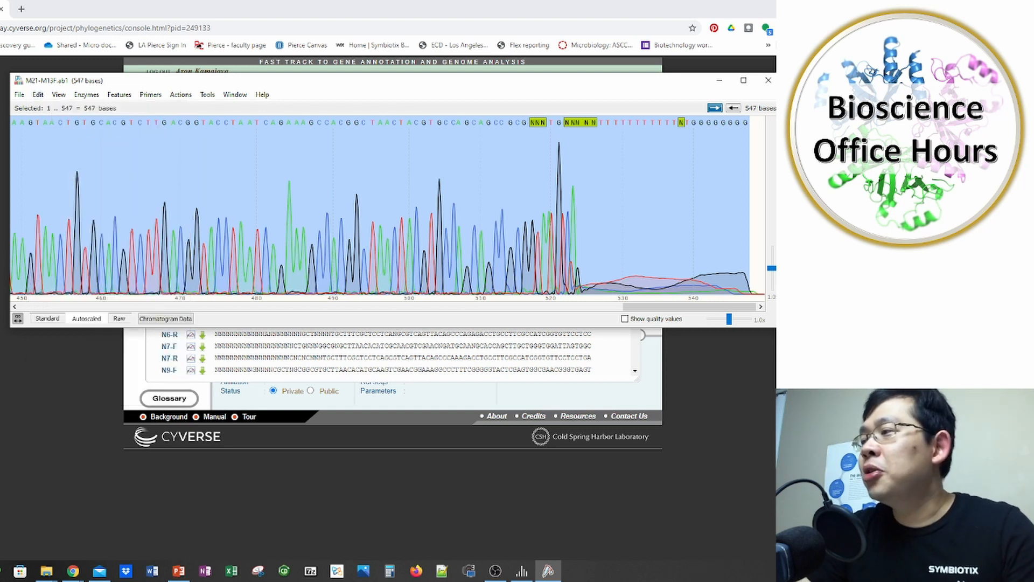
left_click(152, 571)
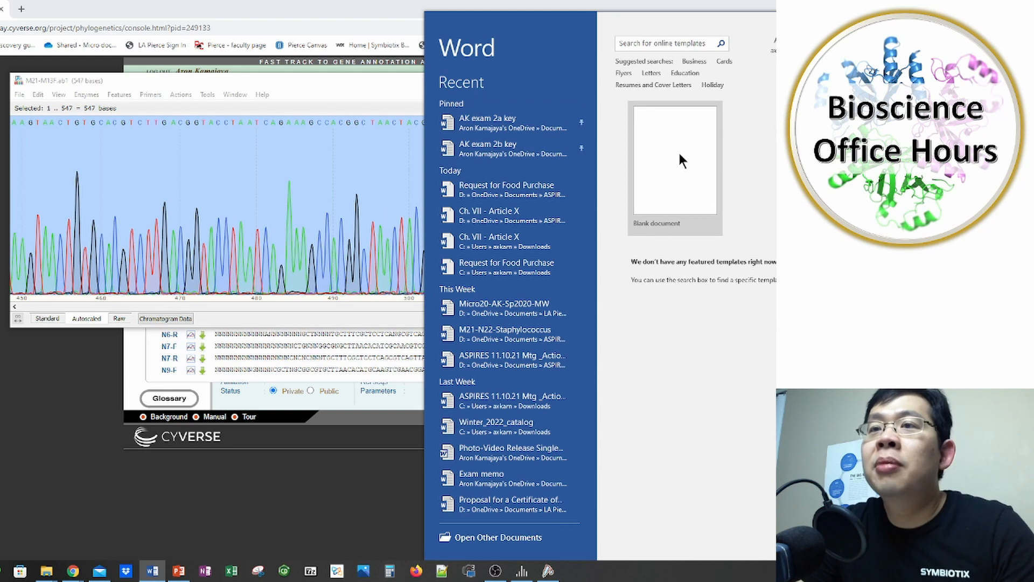
left_click(678, 156)
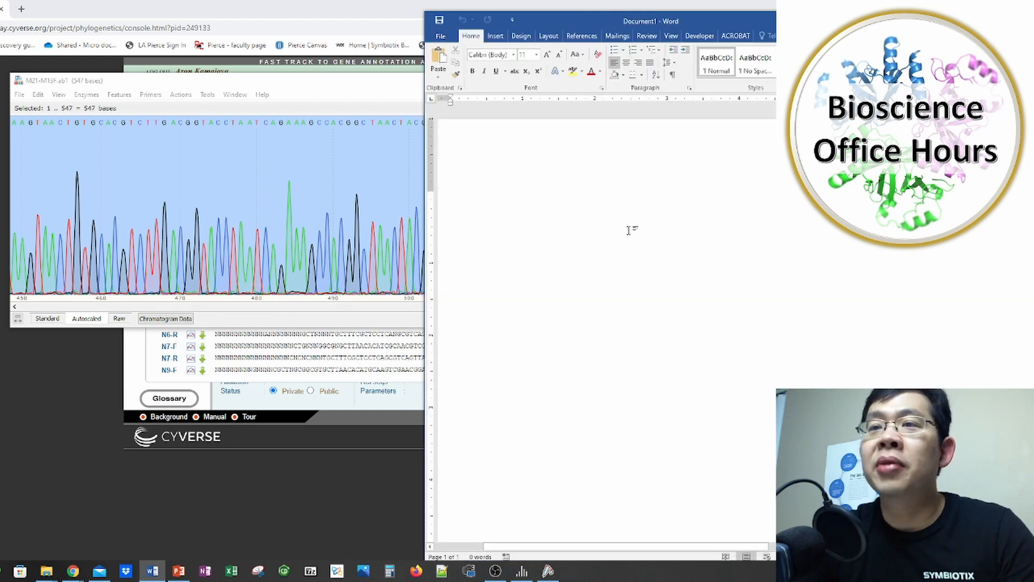
key("ctrl+v")
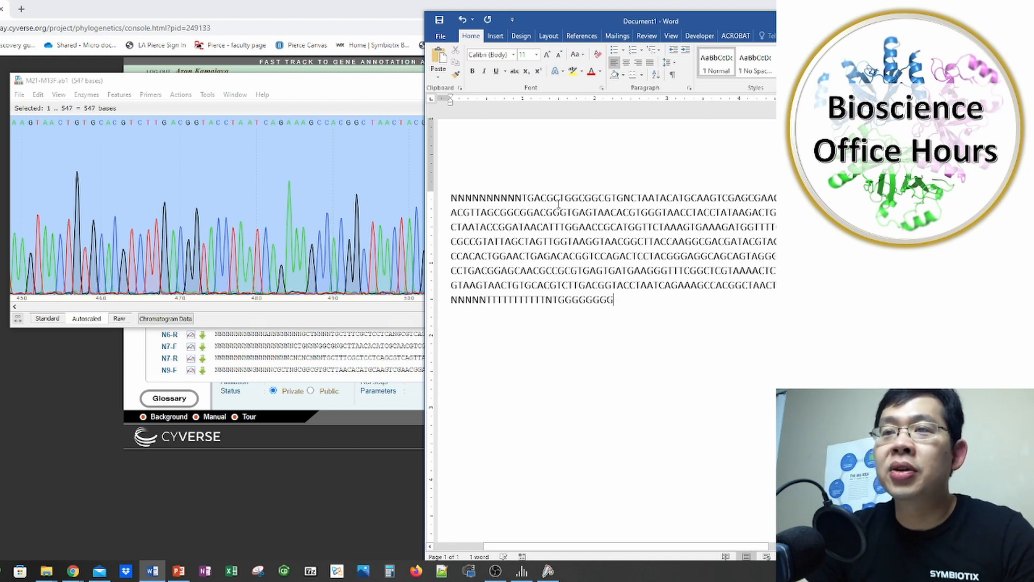
Step: Widen the Word window to show the full sequence lines and move it down so the chromatogram's base calls stay visible
left_click_drag(615, 29, 469, 33)
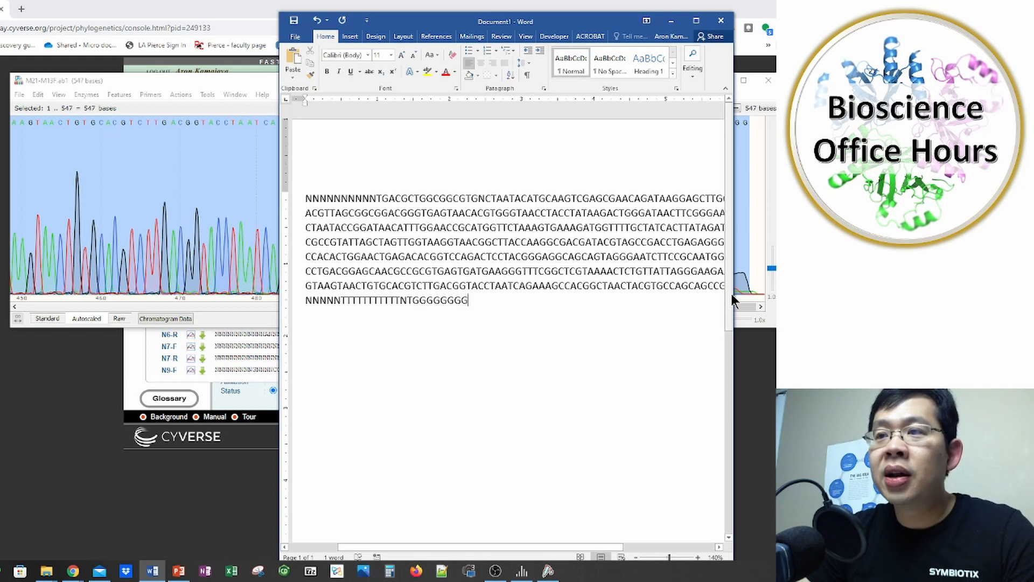
left_click_drag(733, 277, 773, 278)
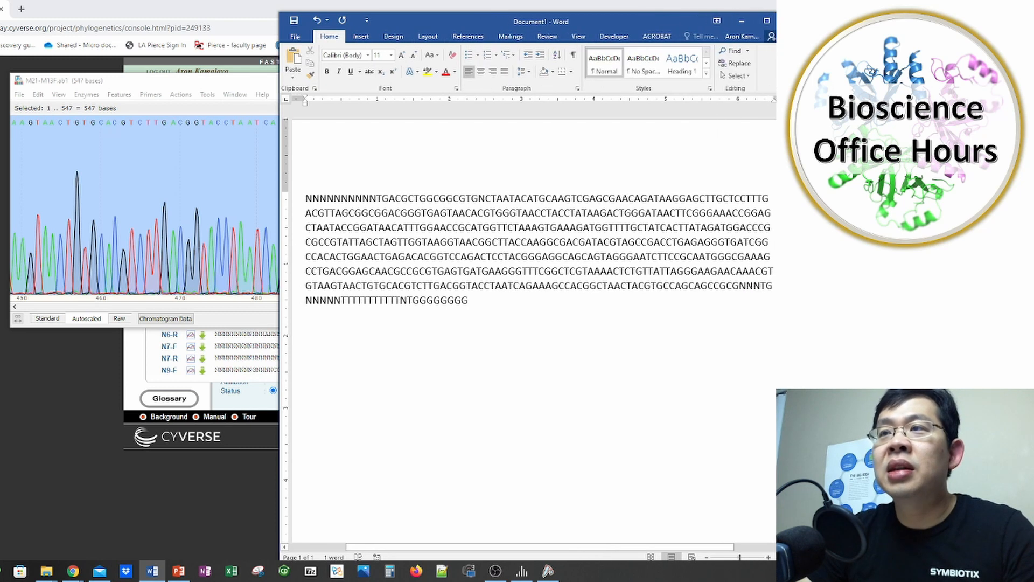
left_click_drag(592, 21, 500, 22)
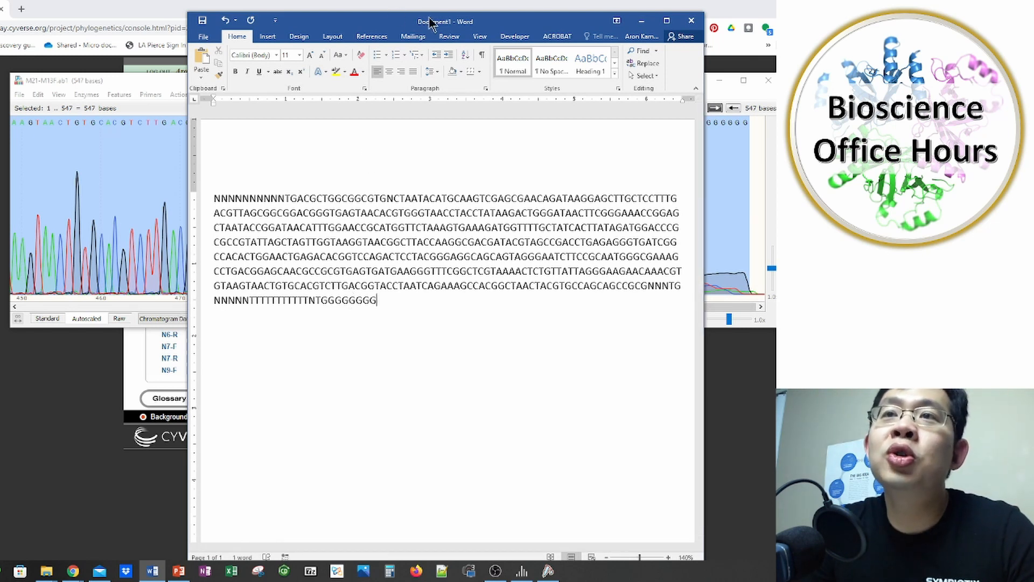
left_click_drag(438, 18, 353, 209)
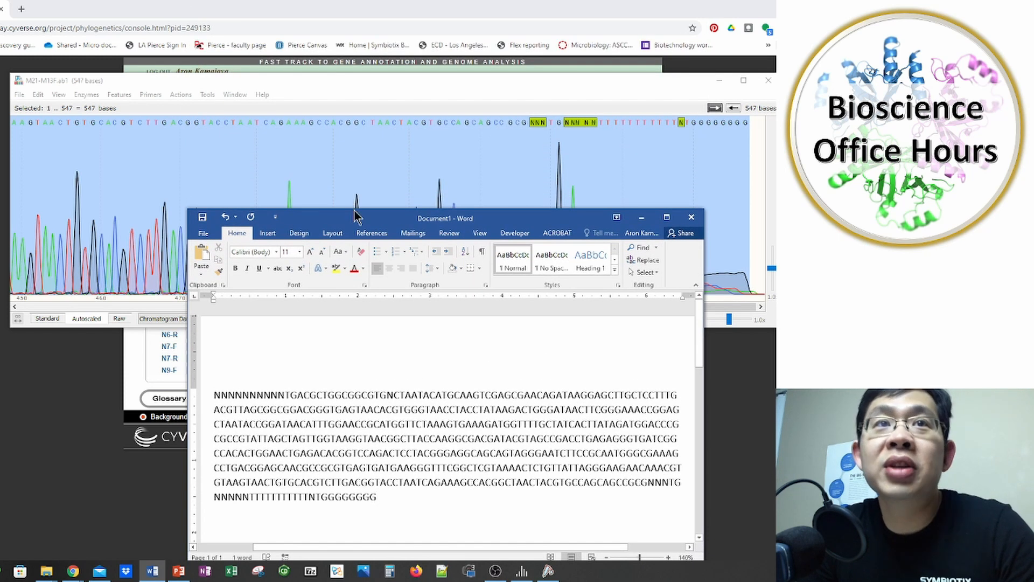
Step: Close the Sequence Viewer in DNA Subway in the browser and bring the chromatogram and Word windows back to the front
left_click(319, 7)
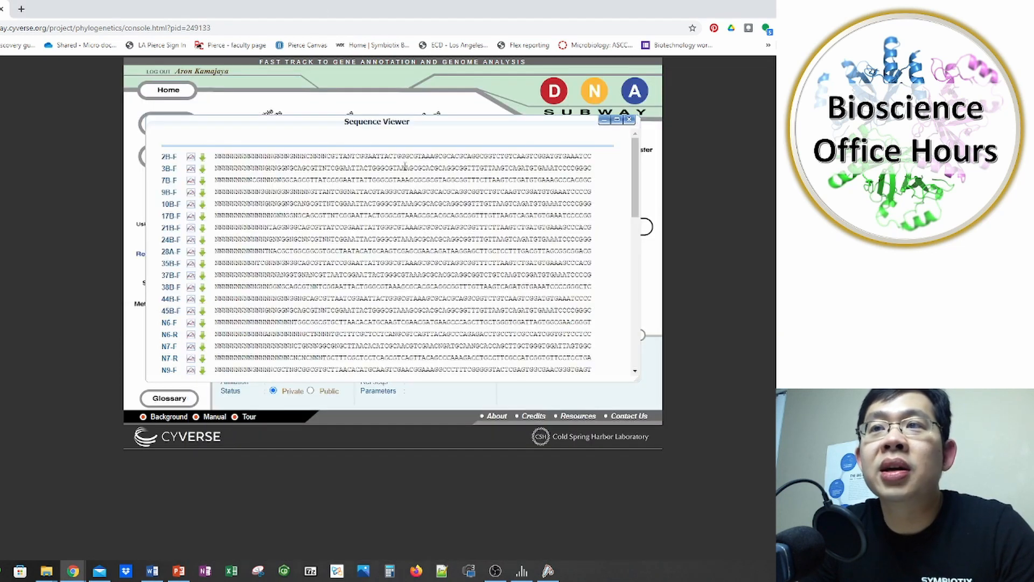
left_click(631, 122)
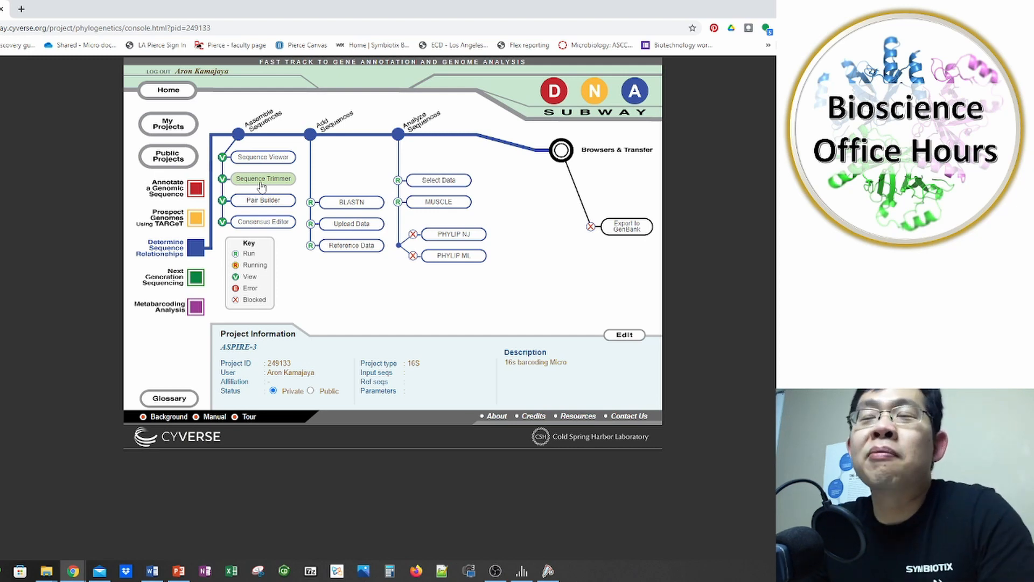
left_click(548, 570)
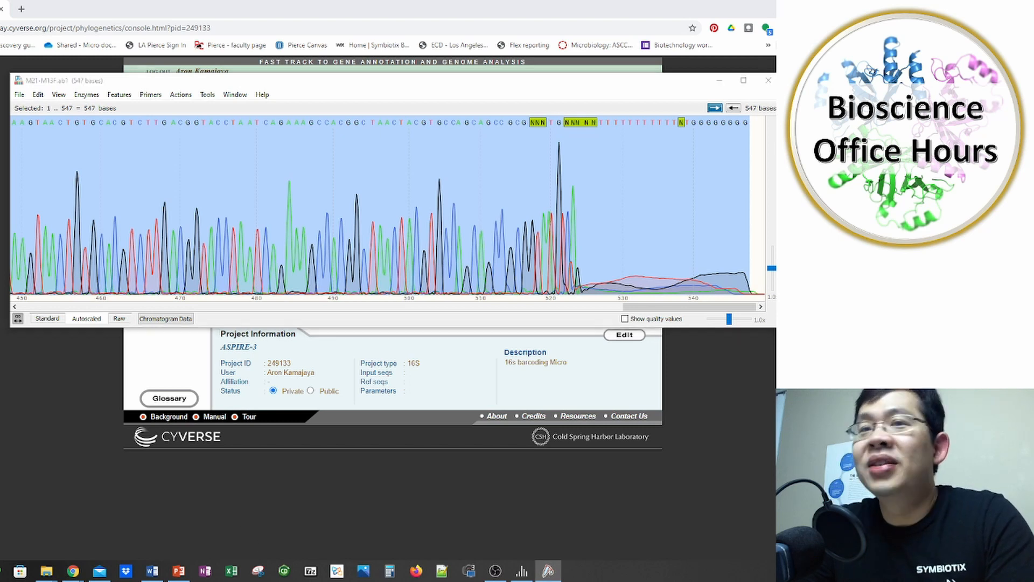
key("alt+Tab")
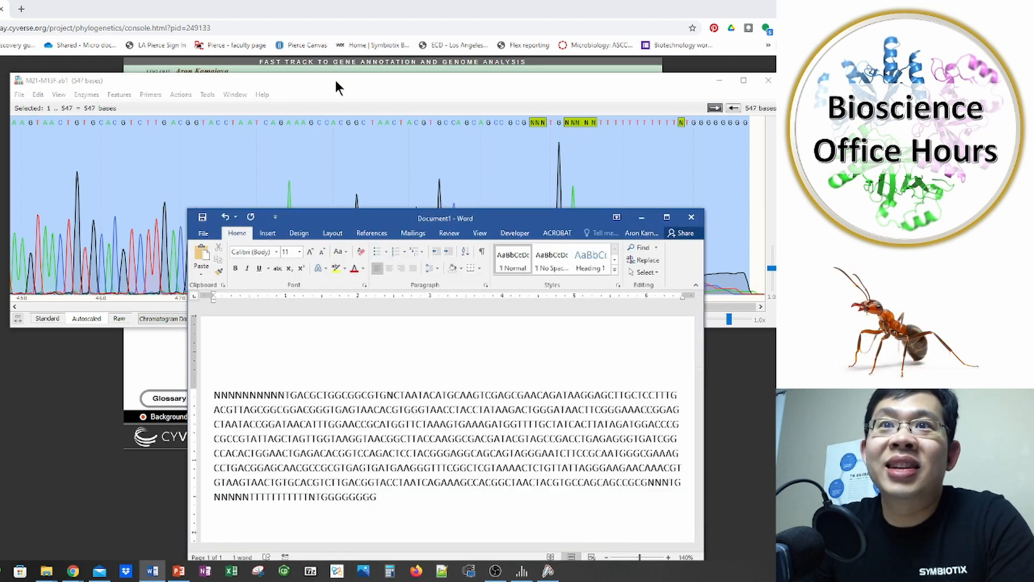
Step: Move the chromatogram window above the Word text and return its trace to the first bases
left_click_drag(337, 80, 330, 17)
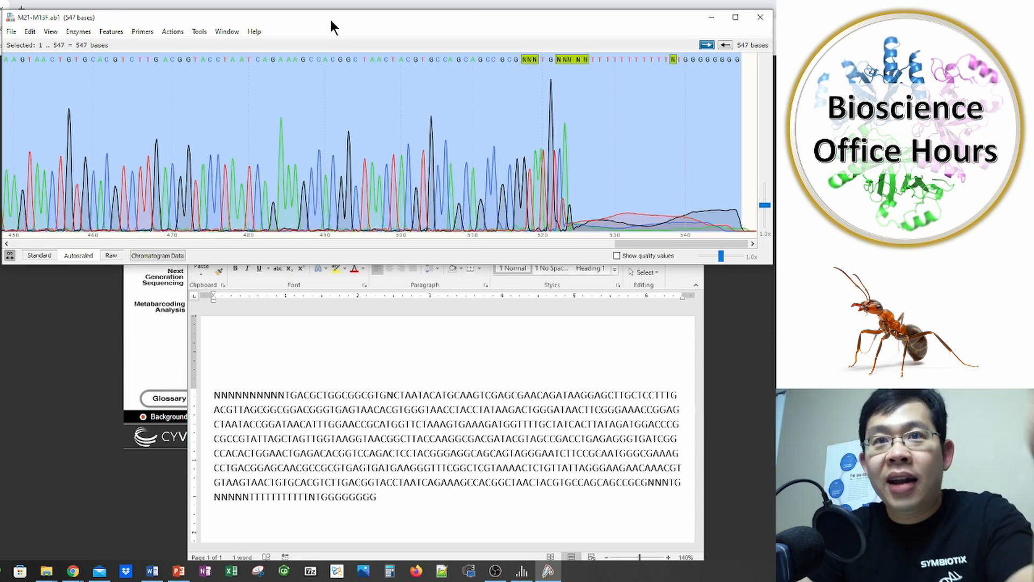
left_click_drag(628, 244, 14, 237)
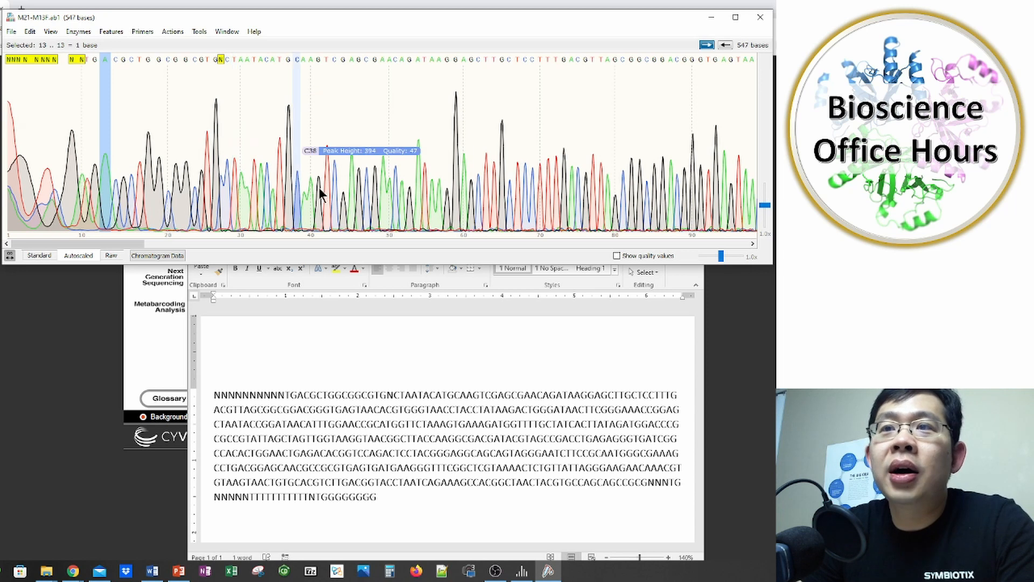
Step: Match the first called bases by selecting TGA after the leading Ns in Word and bases 12 to 13 in the chromatogram
left_click(341, 389)
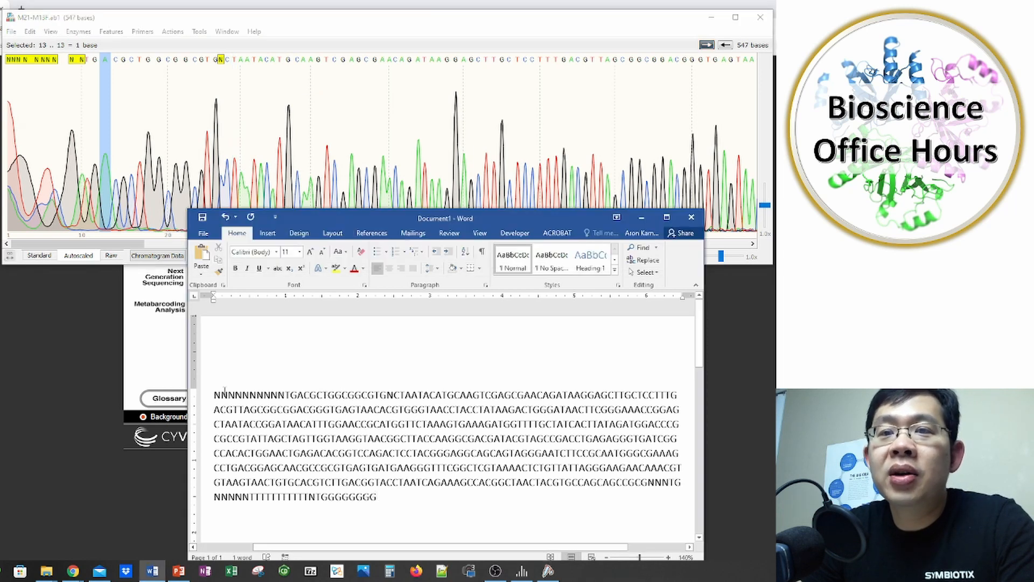
left_click_drag(213, 394, 286, 395)
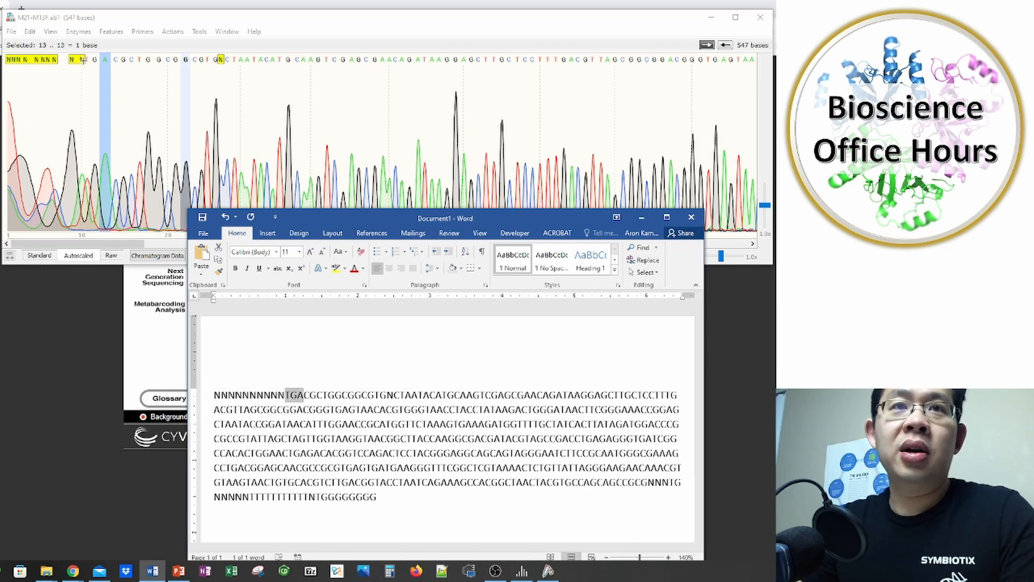
left_click_drag(105, 61, 92, 55)
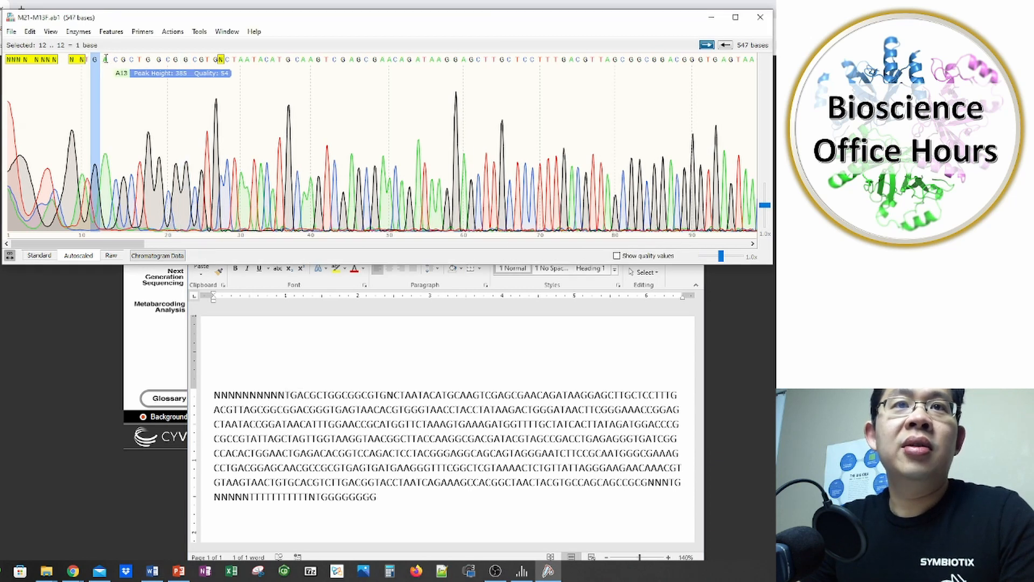
mouse_move(158, 59)
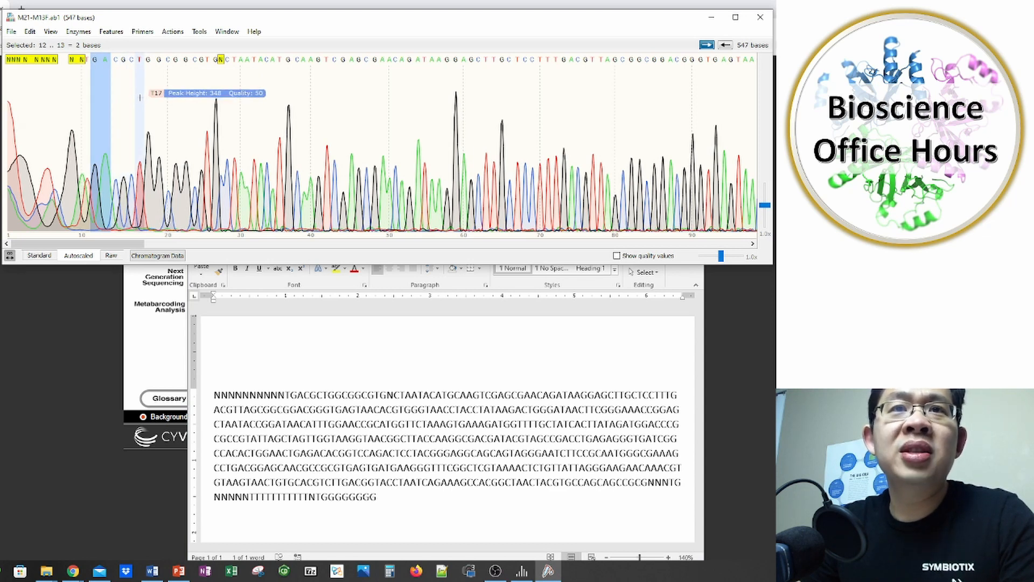
Step: Show the quality values under the M21-M13F.ab1 trace and examine the uncalled base N27
left_click(50, 31)
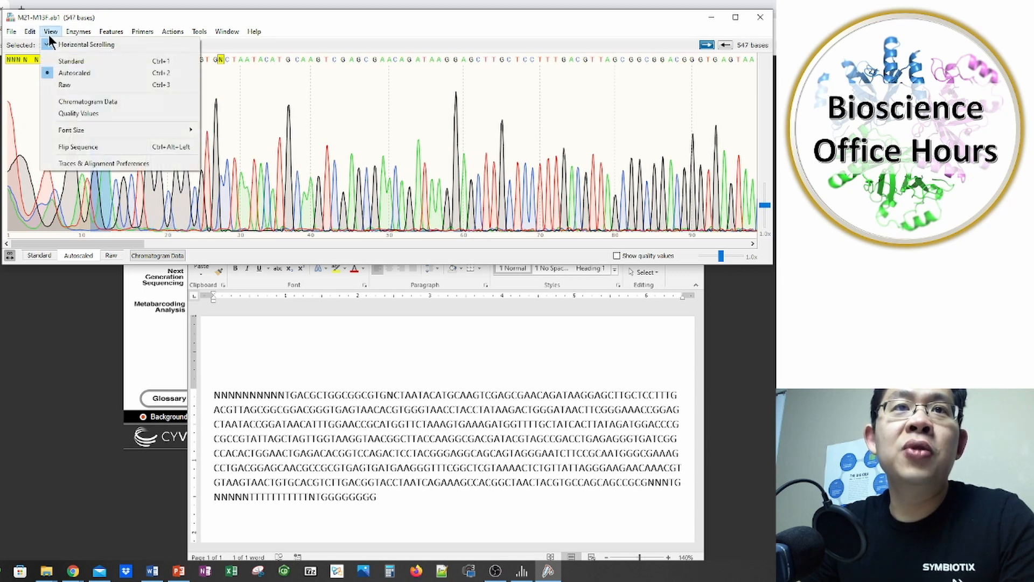
left_click(84, 113)
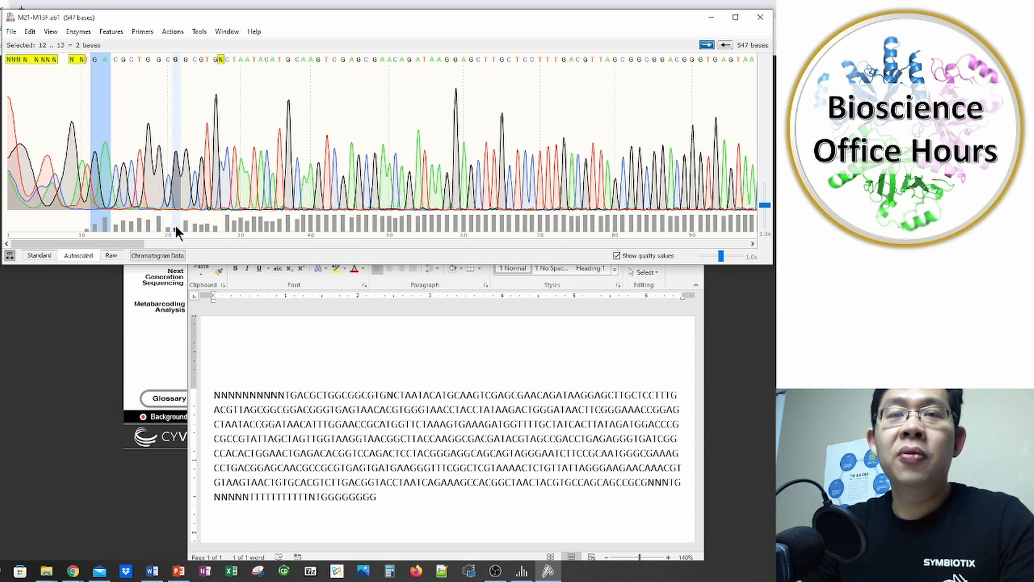
mouse_move(200, 204)
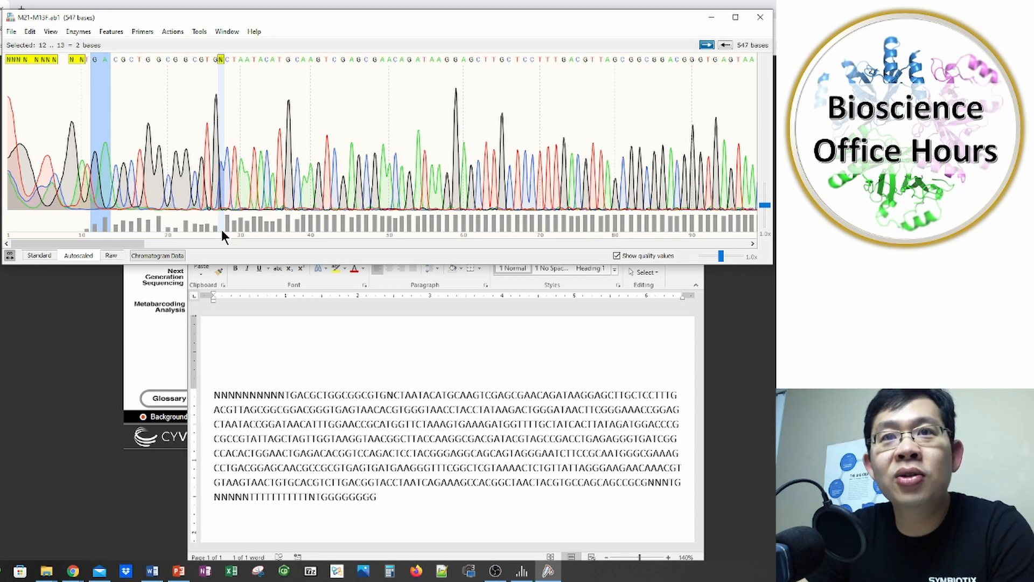
mouse_move(229, 184)
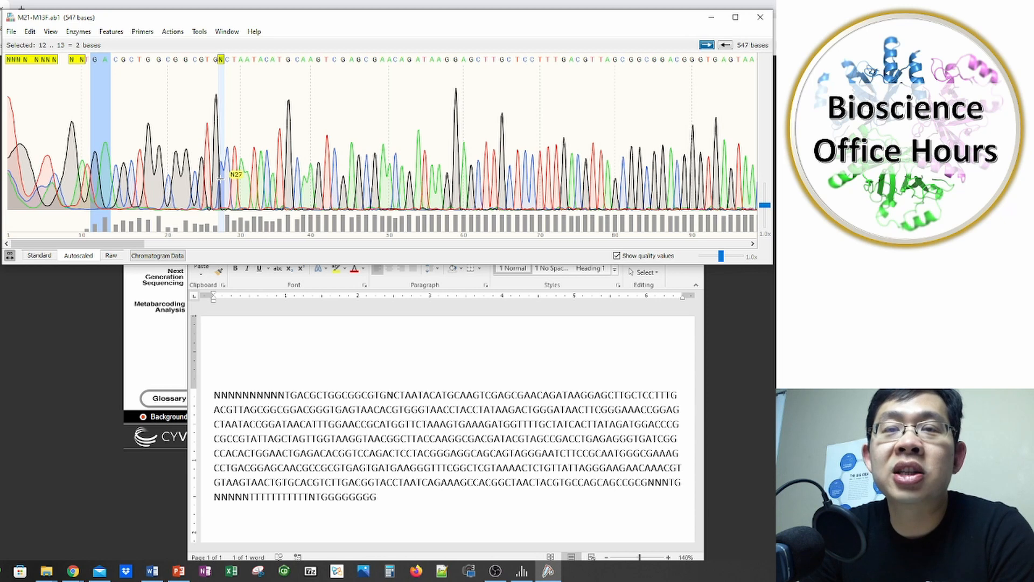
mouse_move(212, 151)
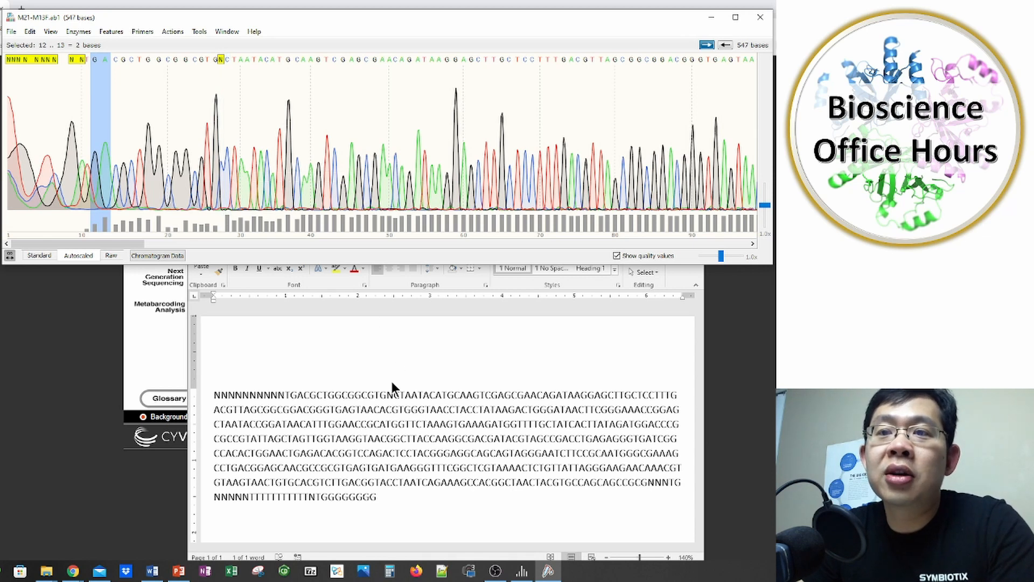
Step: Locate CGTG at bases 23 to 26 in the chromatogram and replace the N that follows it in the Word sequence with C
left_click(393, 399)
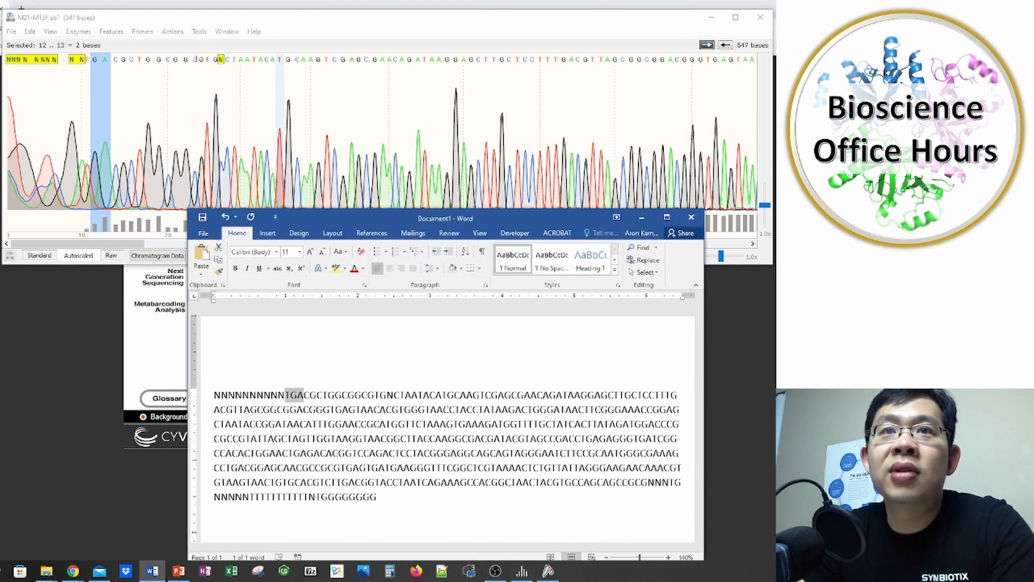
left_click_drag(193, 61, 219, 62)
left_click(372, 396)
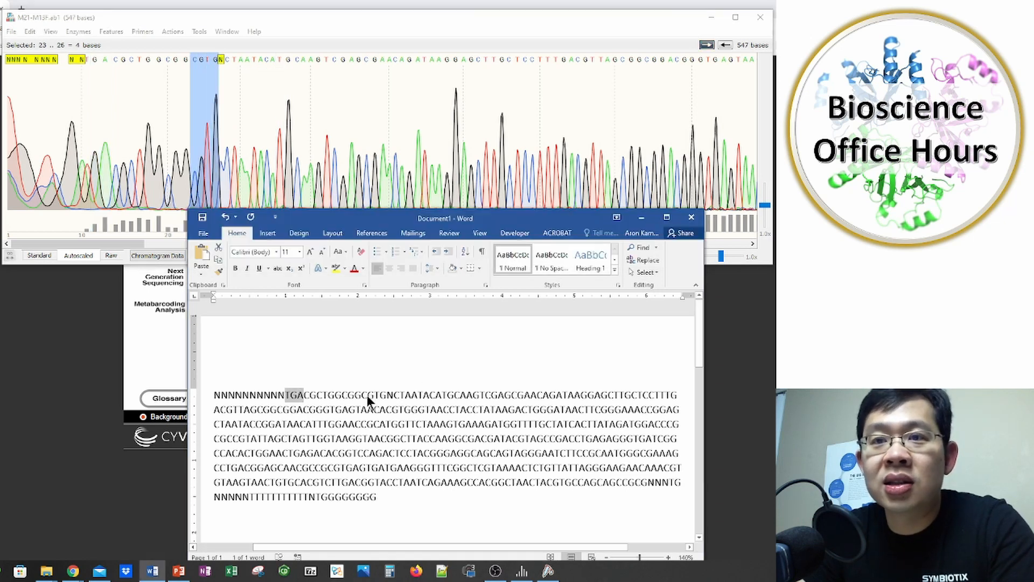
left_click_drag(366, 395, 387, 395)
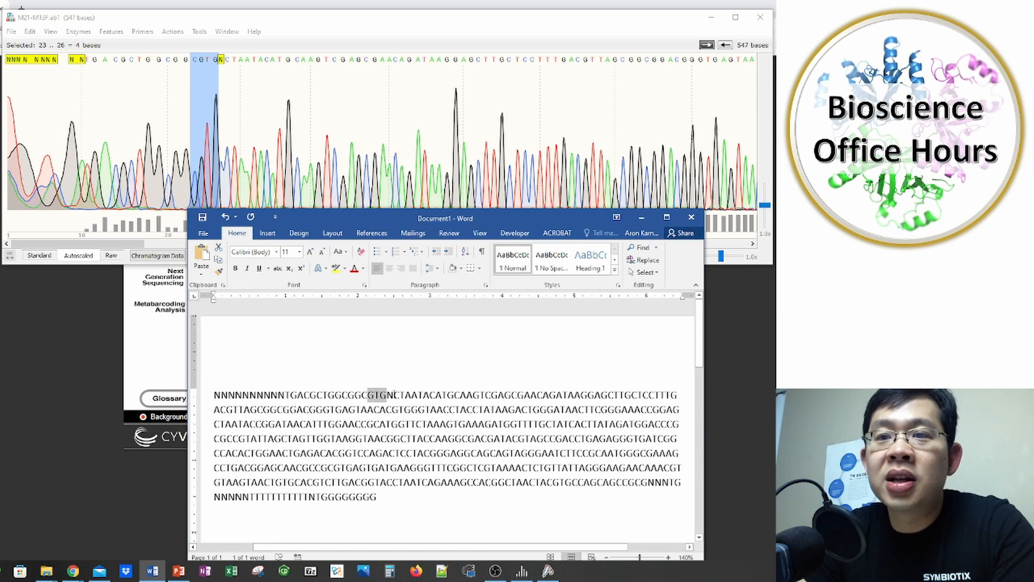
left_click(387, 395)
key("shift+Right")
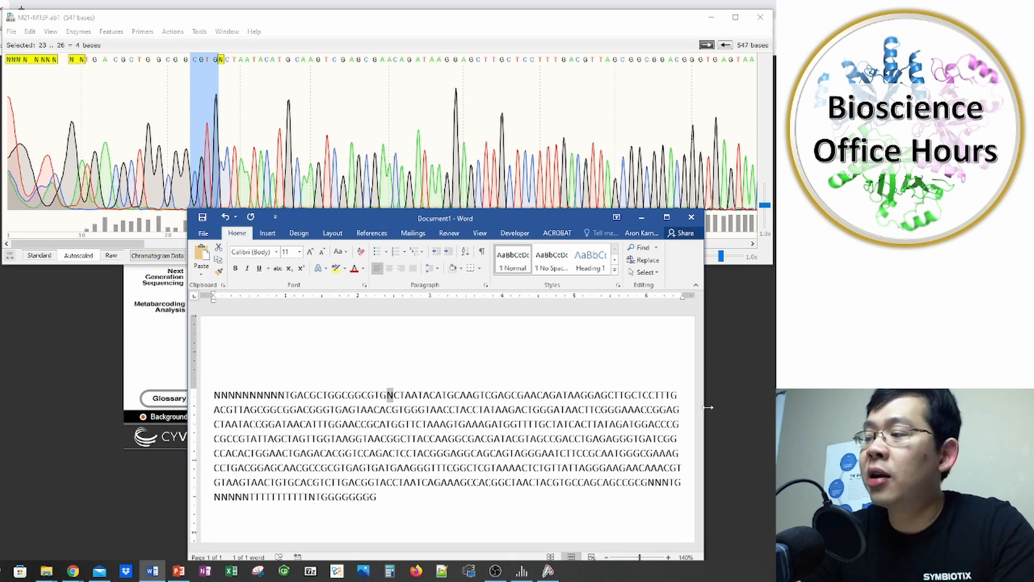
type("C")
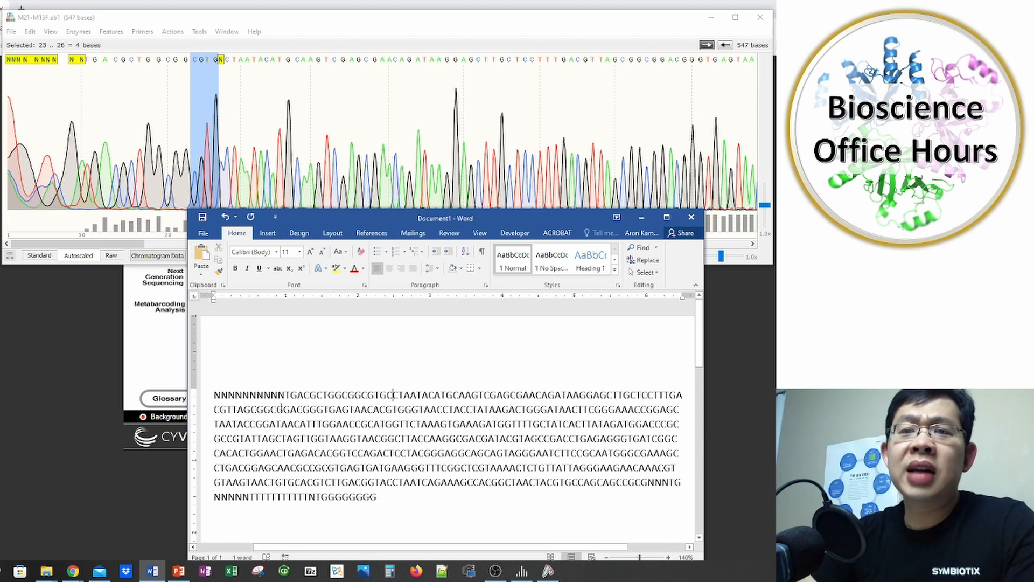
Step: Select the leading run of Ns in Word, and examine the peaks and quality of bases 11 to 13 in the chromatogram
left_click_drag(284, 395, 213, 395)
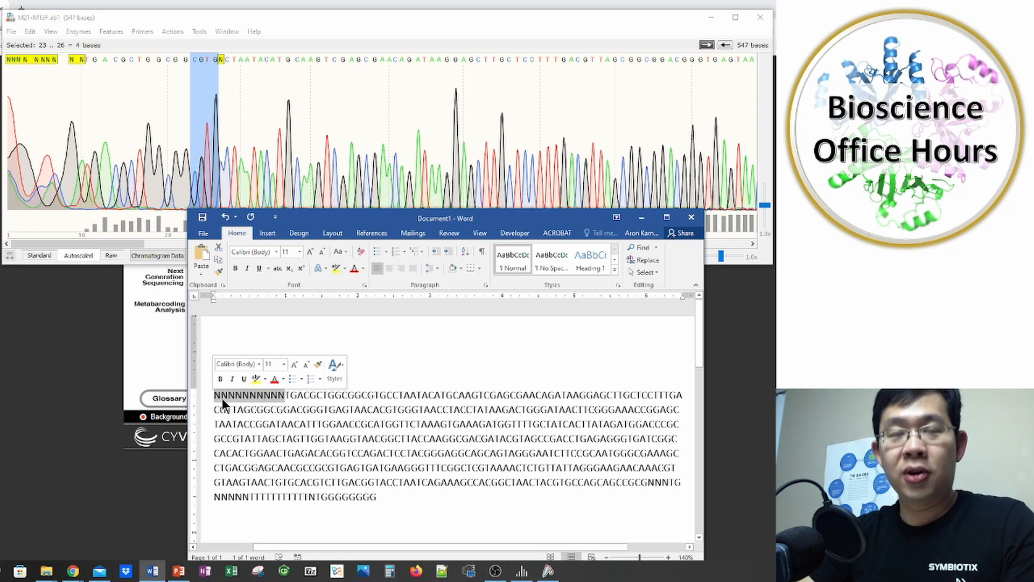
left_click(80, 61)
left_click_drag(85, 59, 108, 61)
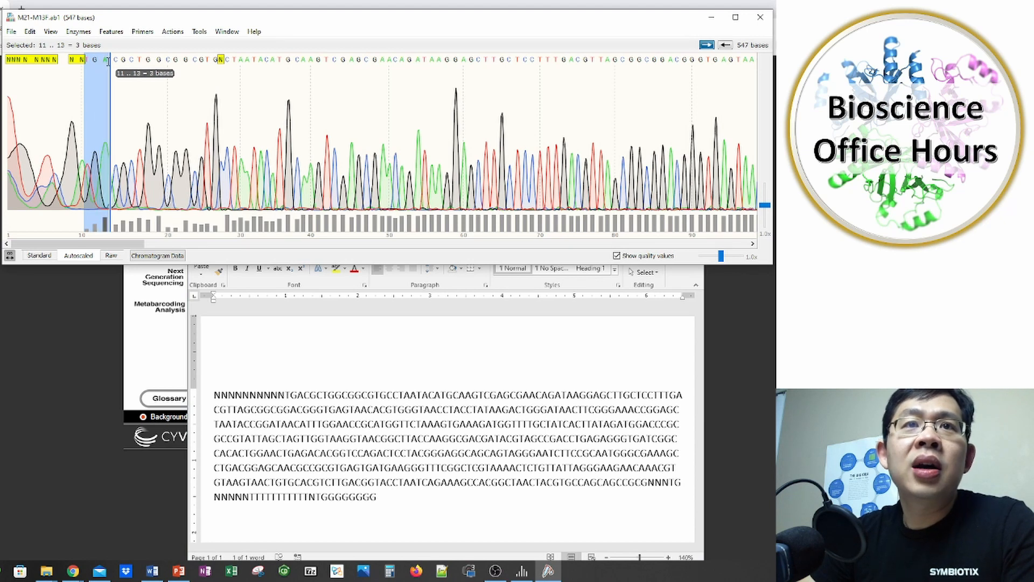
mouse_move(86, 65)
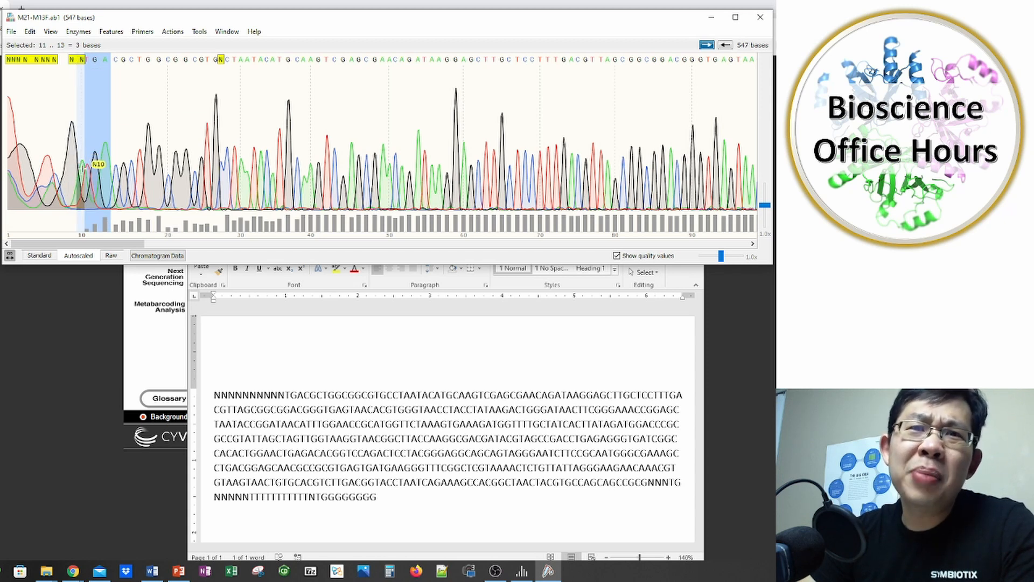
mouse_move(169, 186)
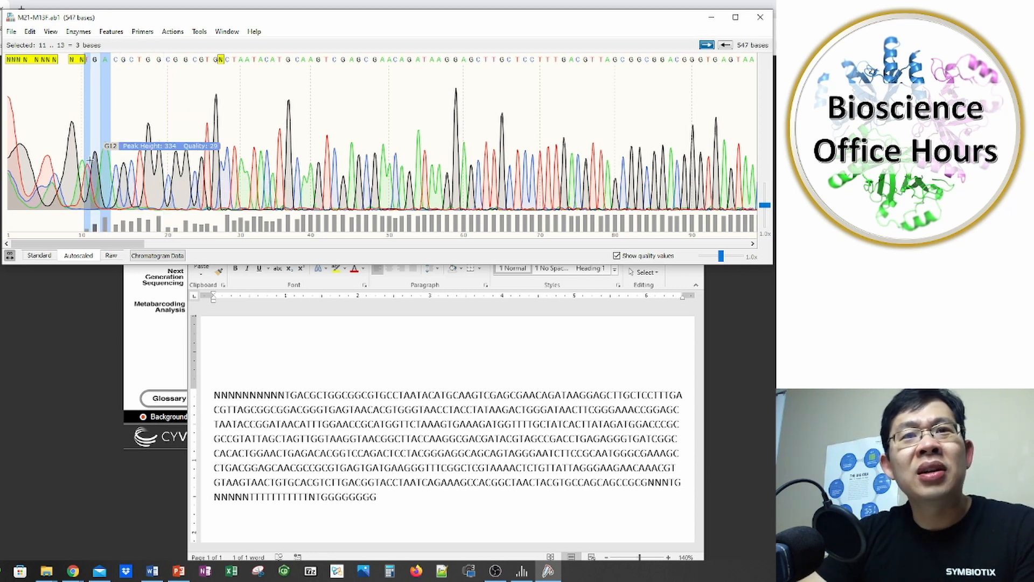
mouse_move(107, 207)
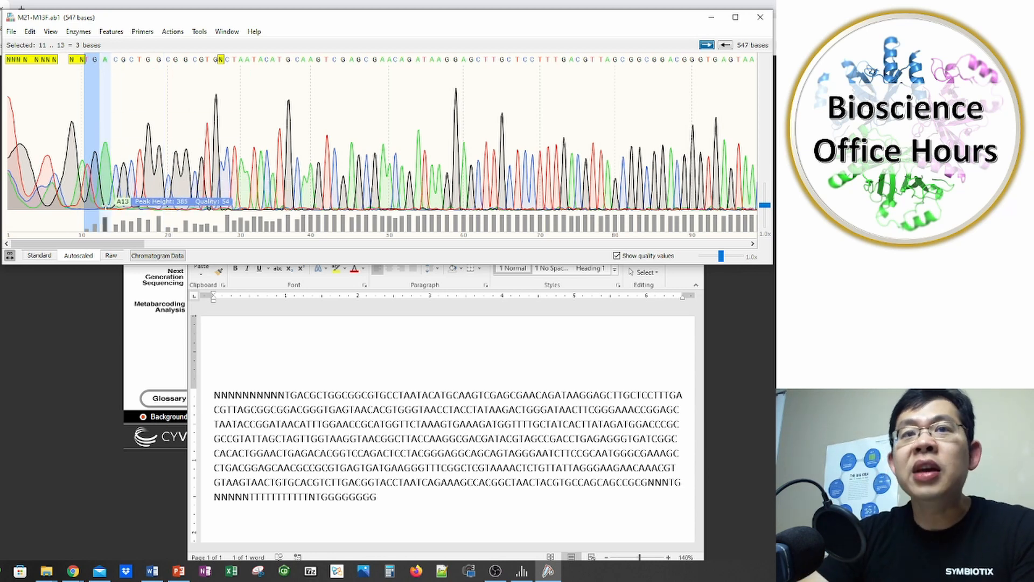
Step: Replace the last N of the leading run, directly before TGACGC in the Word sequence, with A
left_click(286, 394)
key("shift+Home")
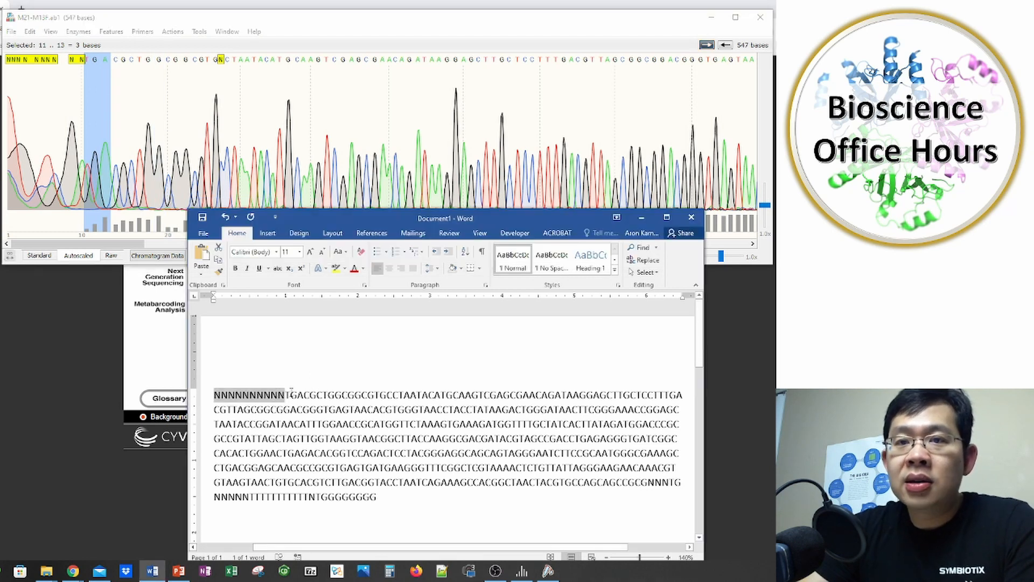
left_click(285, 394)
left_click_drag(280, 395, 284, 394)
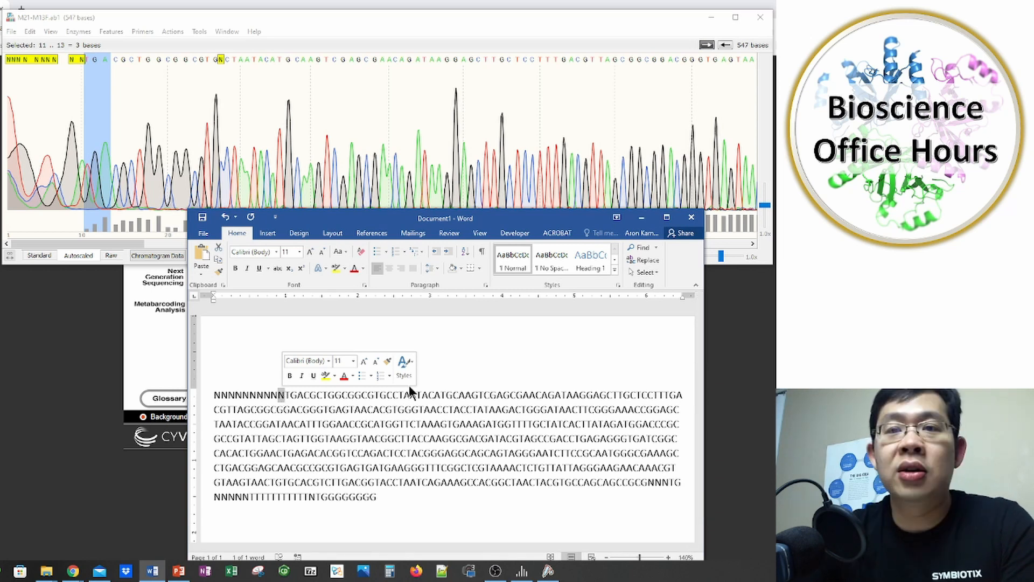
type("A")
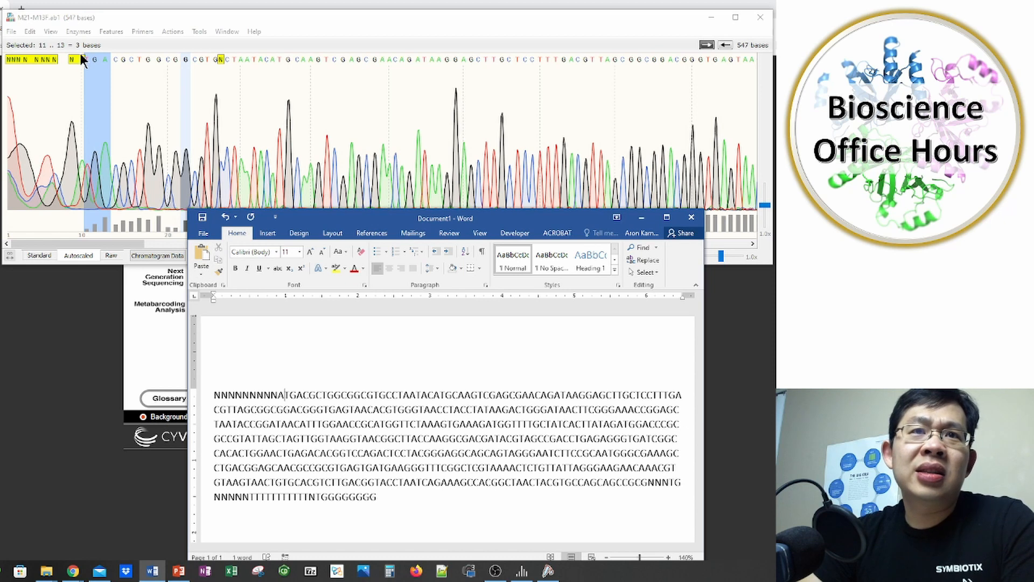
Step: Check bases 9 and 10 in the chromatogram and delete the remaining leading Ns before ATGACGC in the Word sequence
left_click(81, 60)
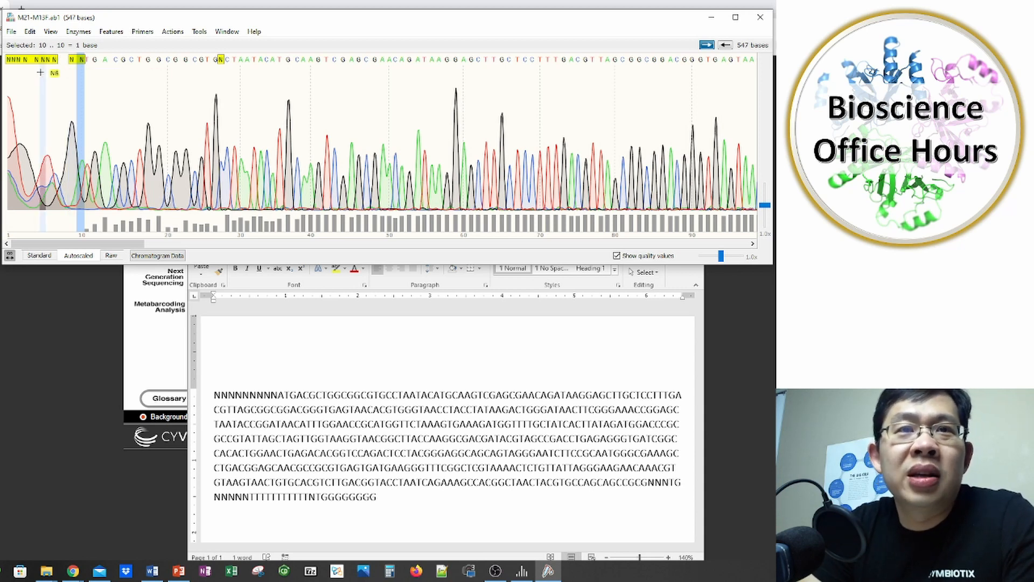
left_click(277, 395)
left_click_drag(278, 396, 213, 398)
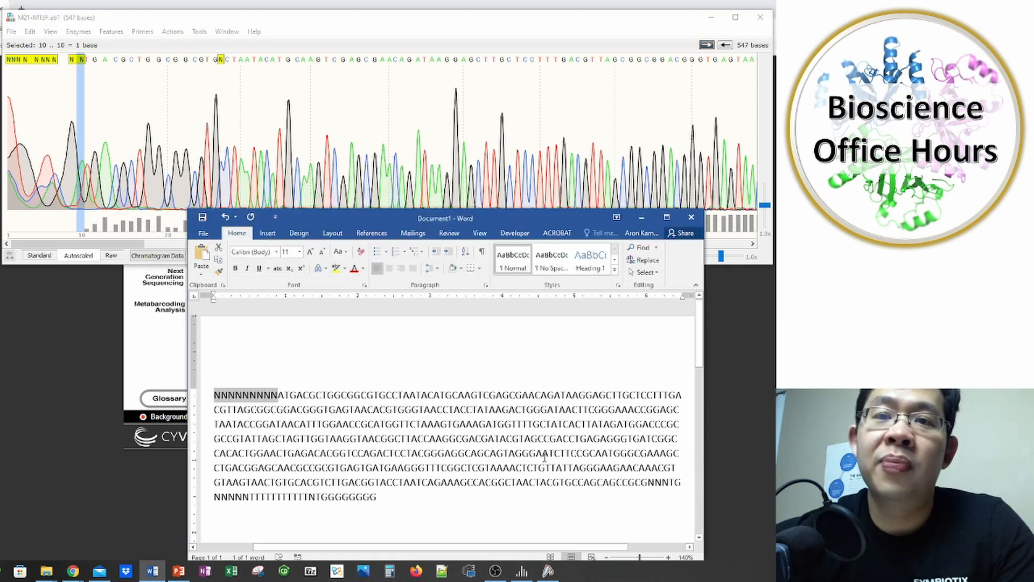
key("Delete")
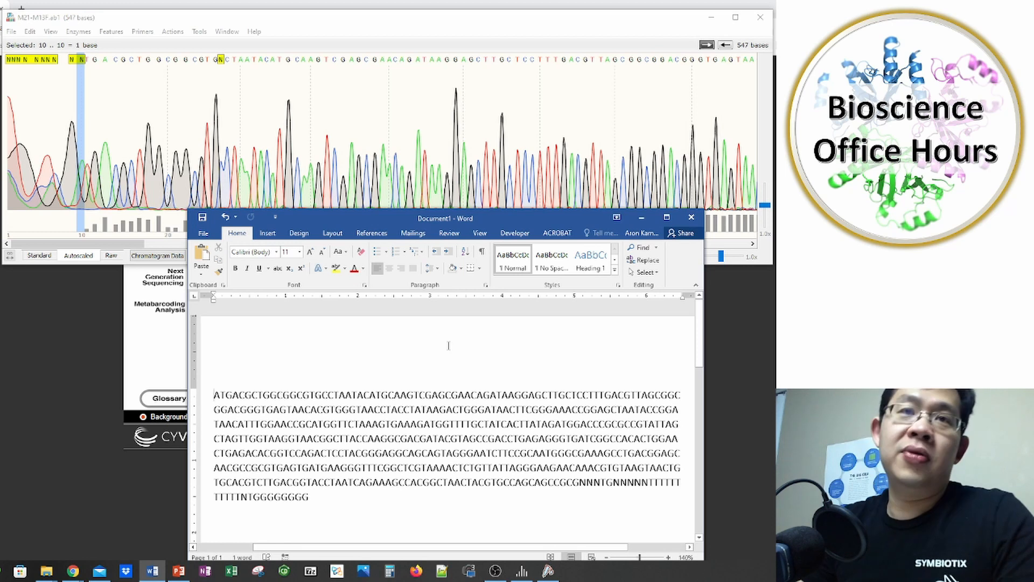
left_click(71, 129)
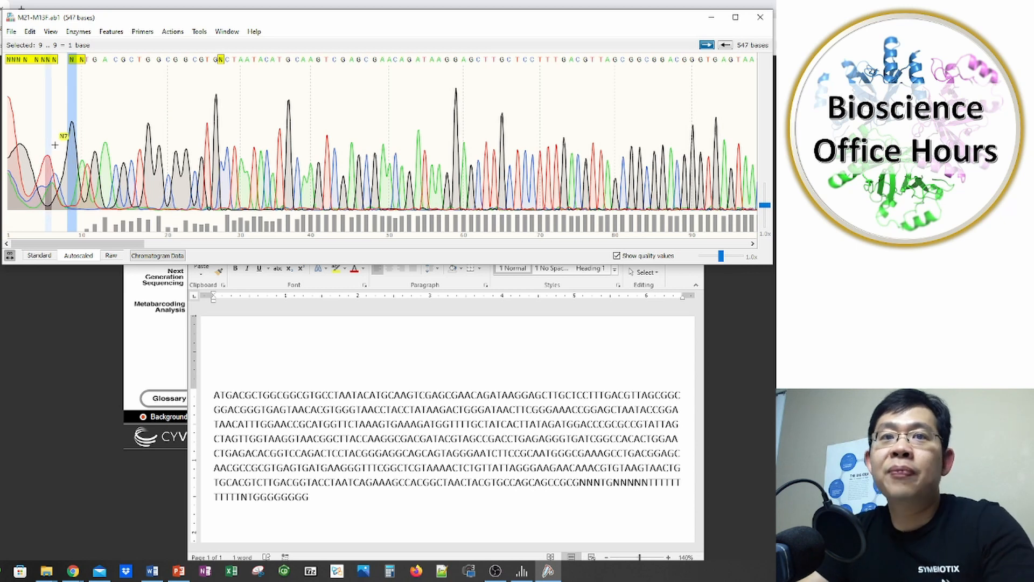
Step: Locate CG at bases 515 to 516 near the chromatogram's end and highlight the matching GCG before NNN in yellow in Word
left_click_drag(108, 243, 734, 215)
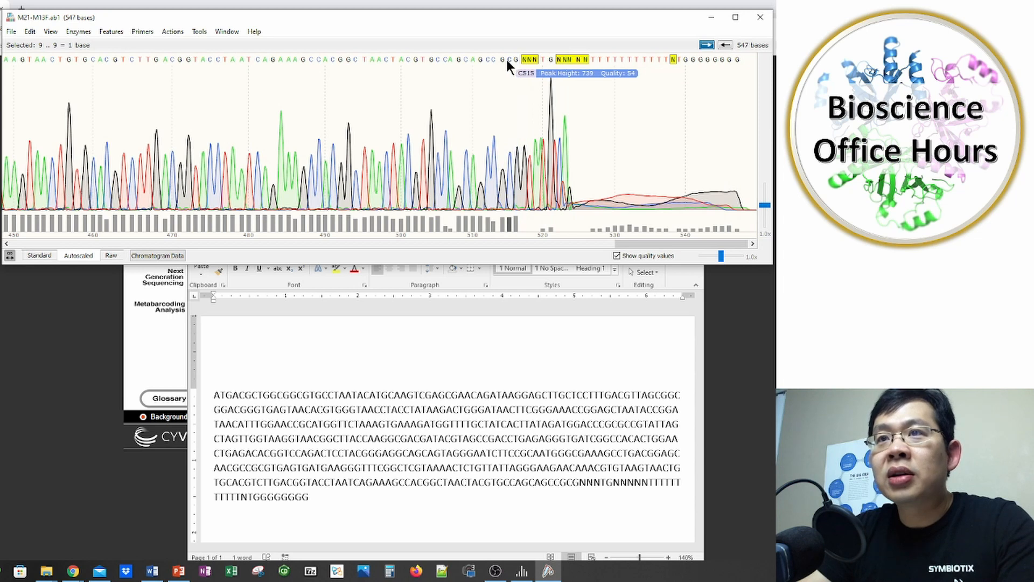
left_click_drag(504, 58, 518, 63)
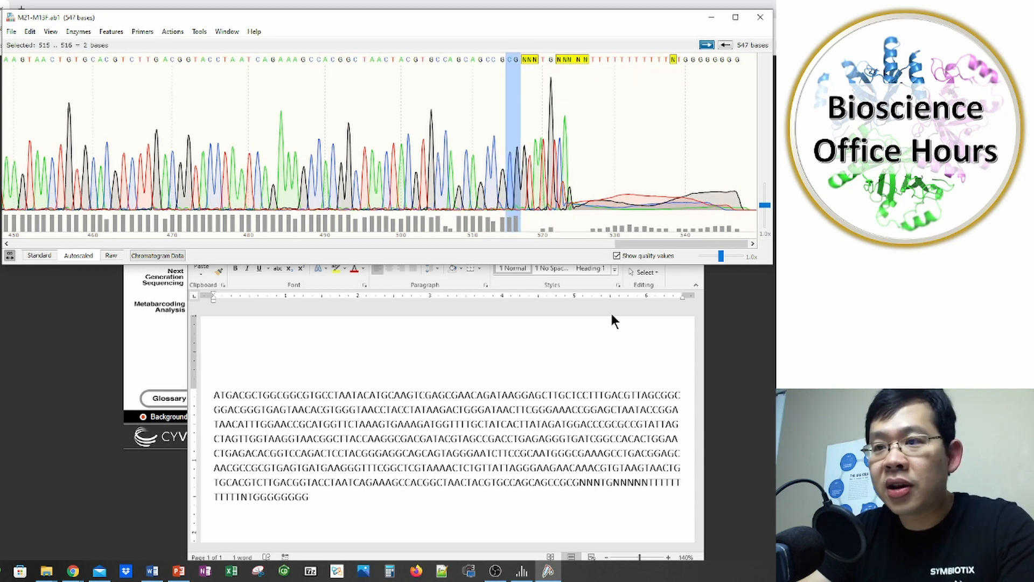
left_click(557, 480)
left_click_drag(558, 480, 577, 480)
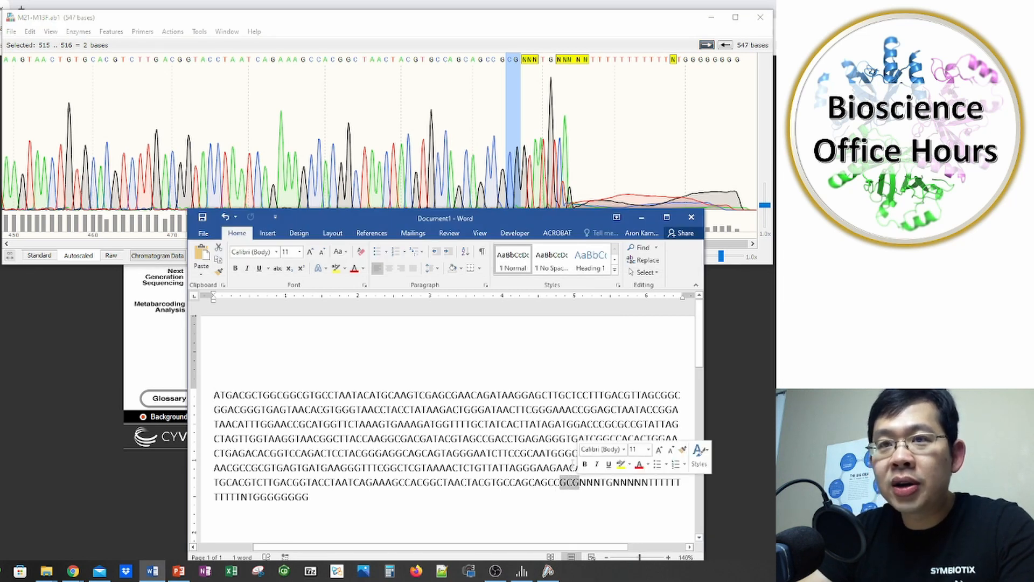
left_click(336, 268)
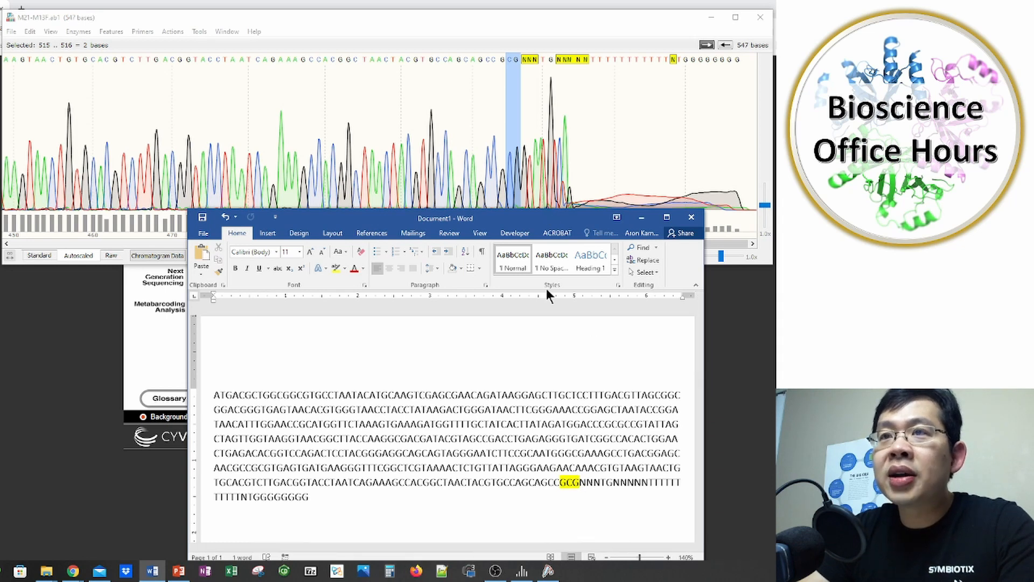
Step: Examine the peaks of bases 516 to 519 in the chromatogram and replace the NNN after the highlighted GCG in Word with GTA
left_click(523, 71)
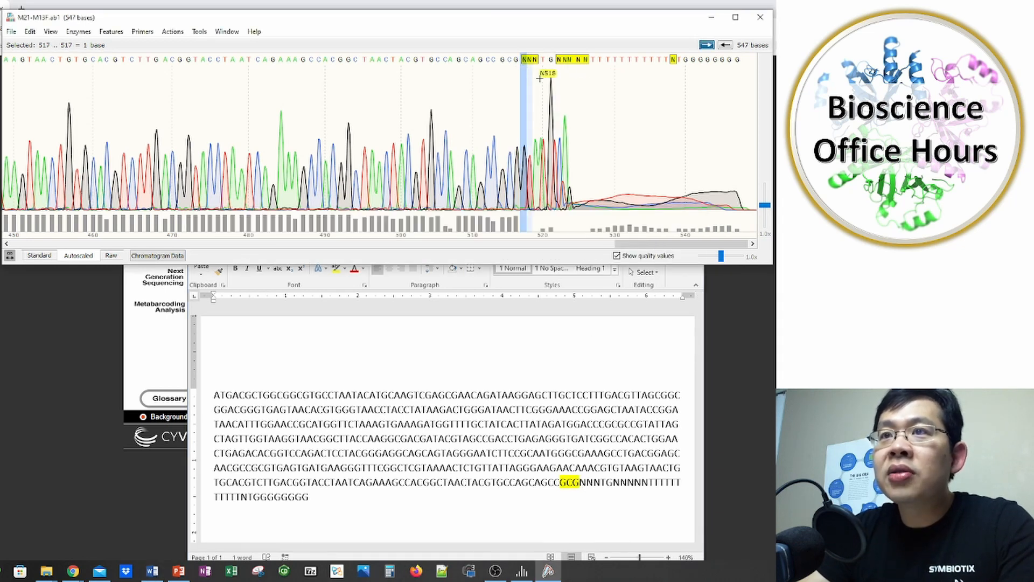
left_click(516, 68)
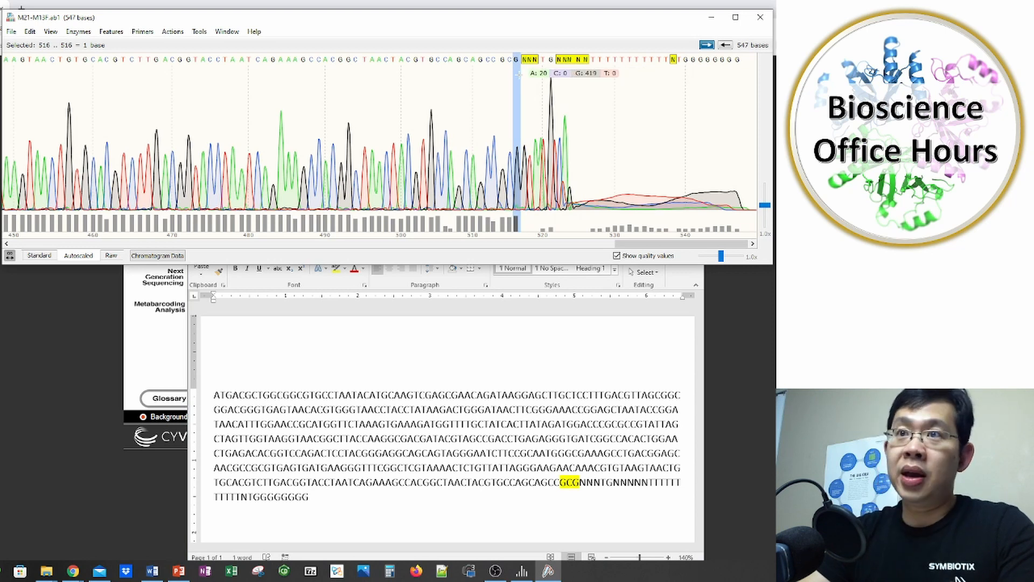
left_click(524, 74)
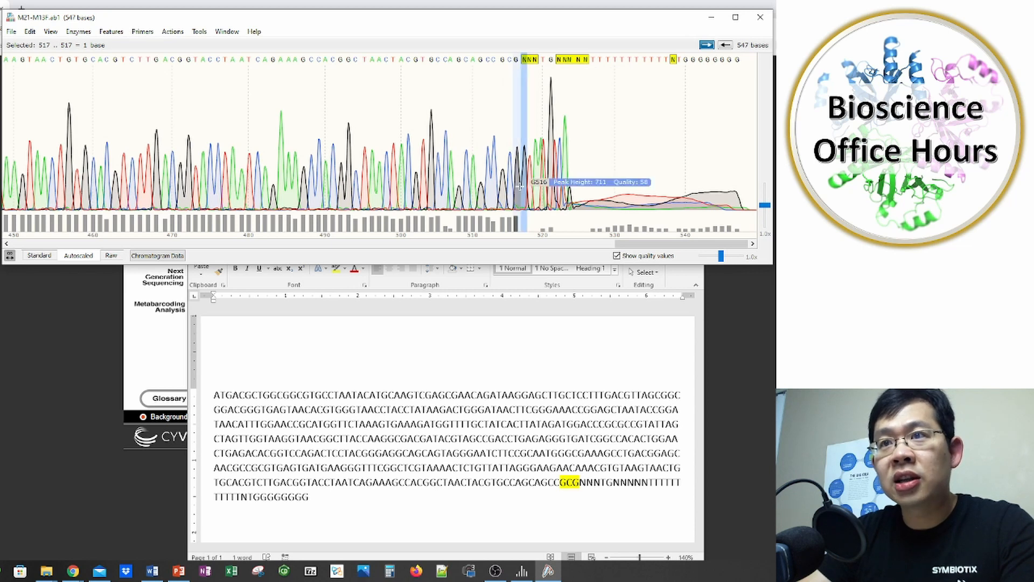
left_click(530, 156)
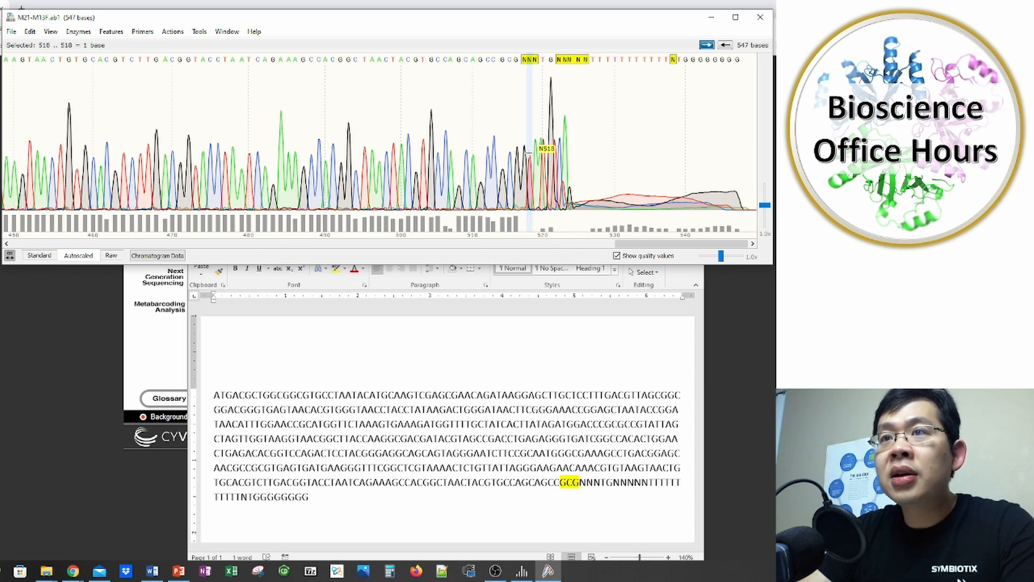
left_click(535, 156)
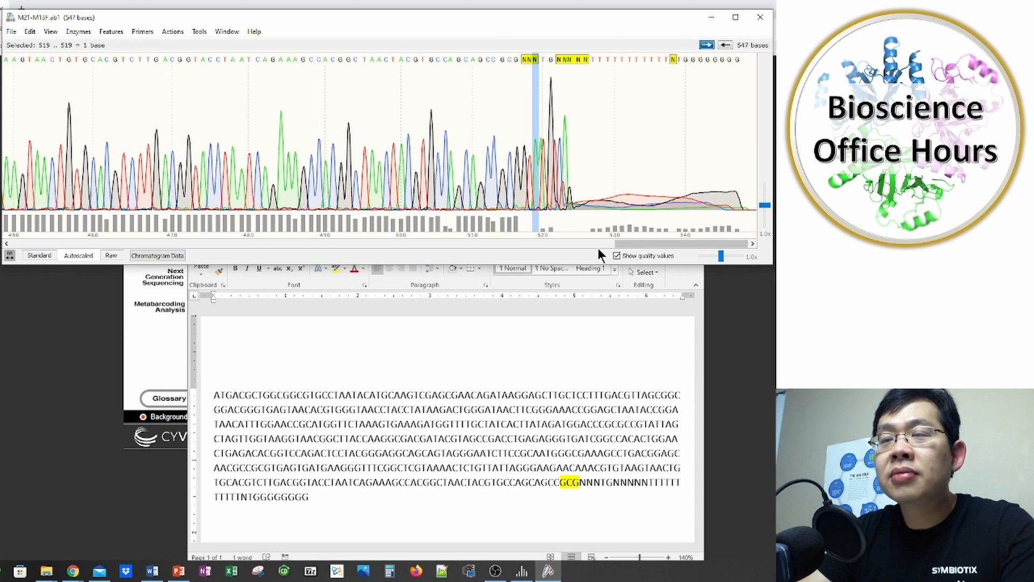
left_click(522, 196)
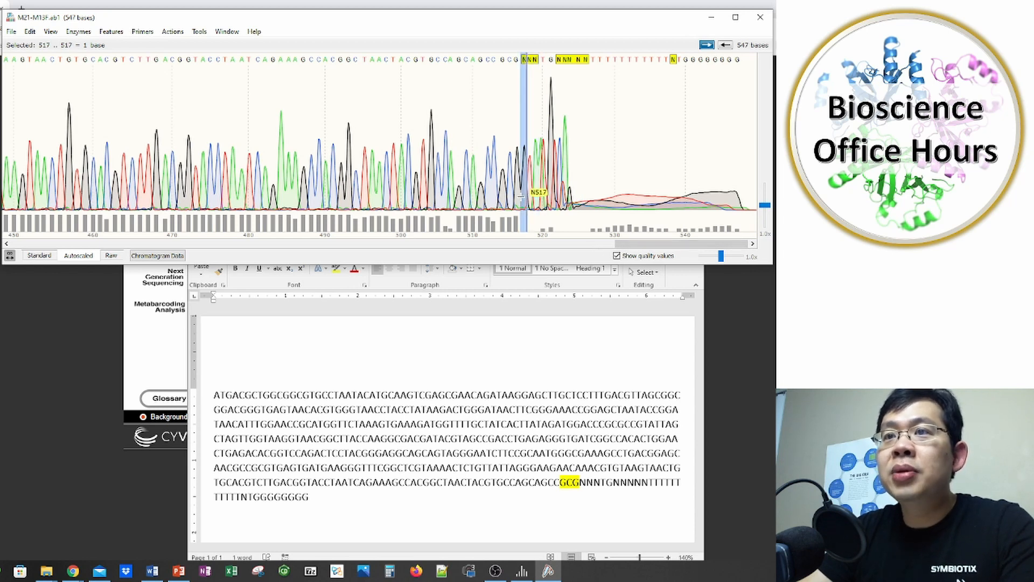
left_click(529, 189)
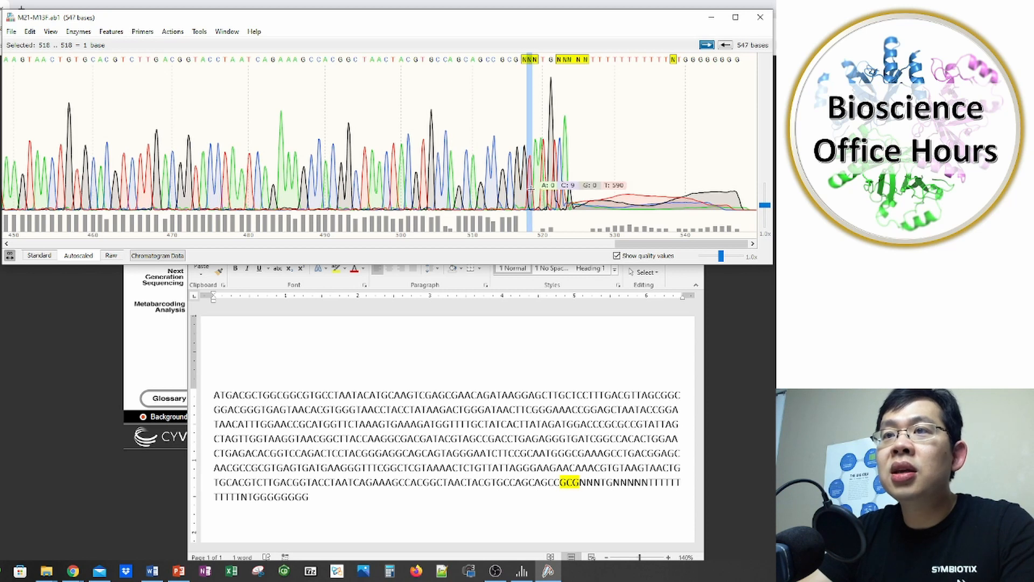
left_click(535, 186)
left_click(577, 477)
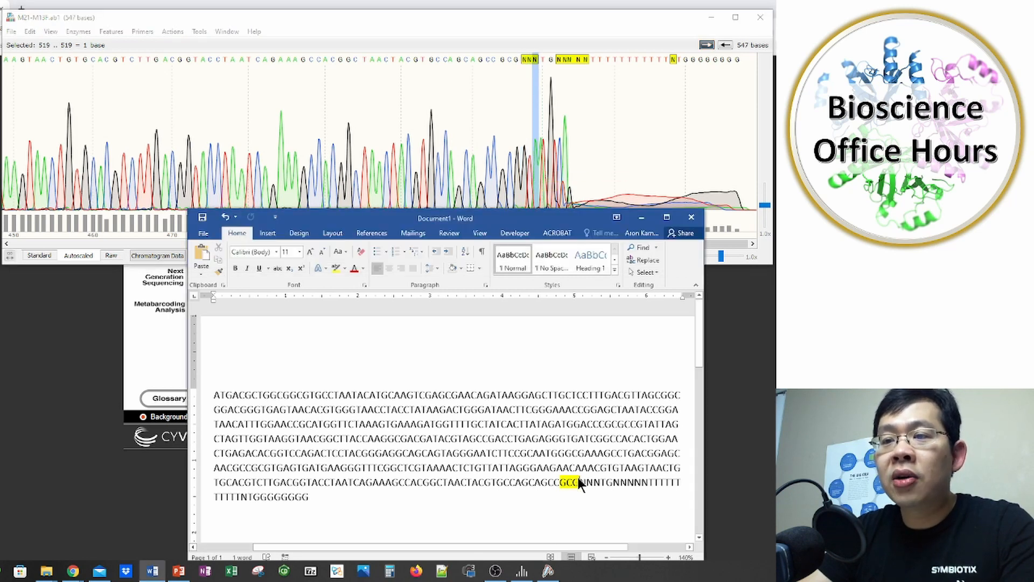
left_click_drag(579, 481, 601, 480)
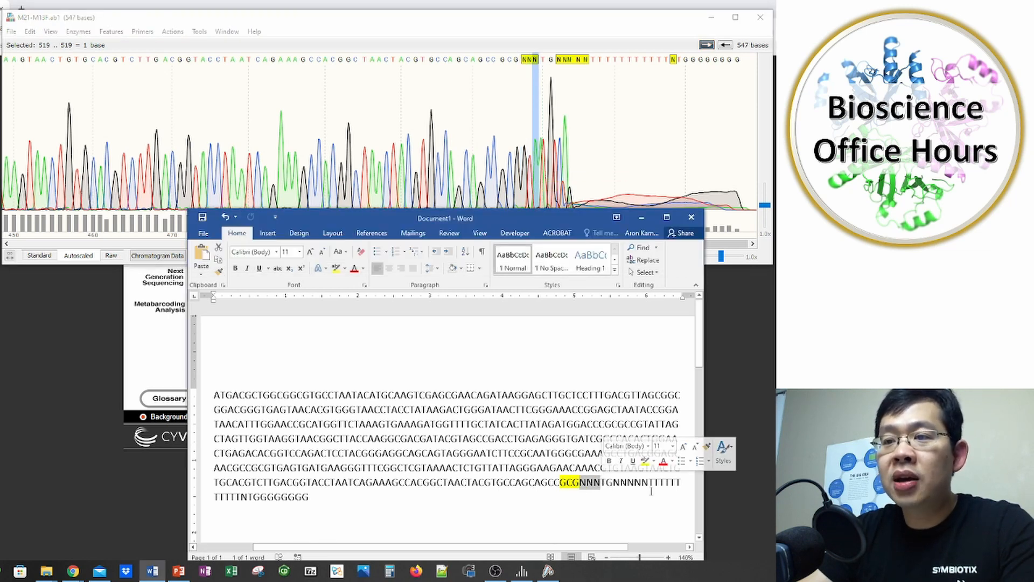
type("GTA")
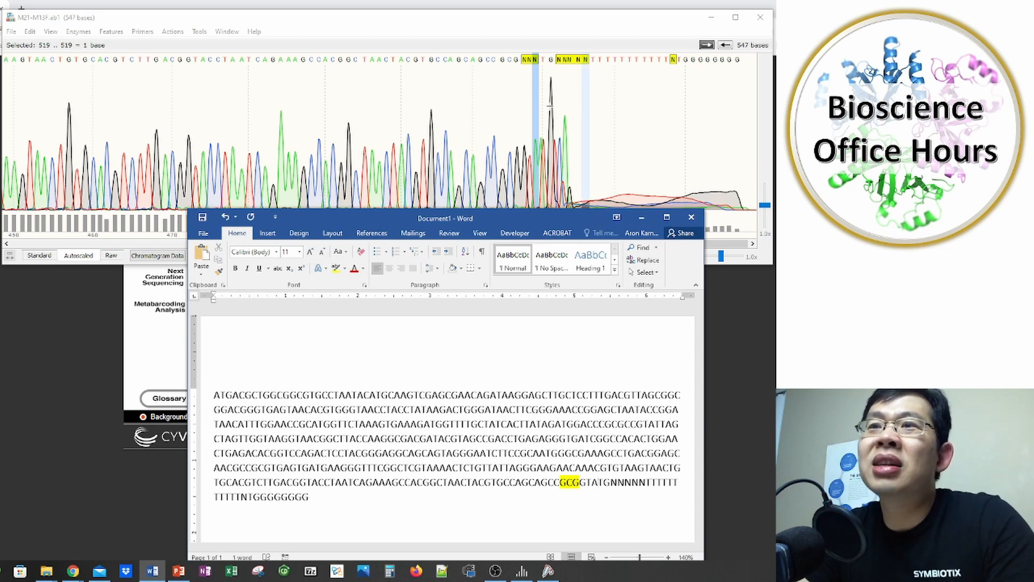
Step: Check bases 517 to 519 and the G521 peak in the chromatogram, and delete everything after GCGGTA in the Word sequence
left_click(549, 119)
left_click_drag(520, 58, 543, 56)
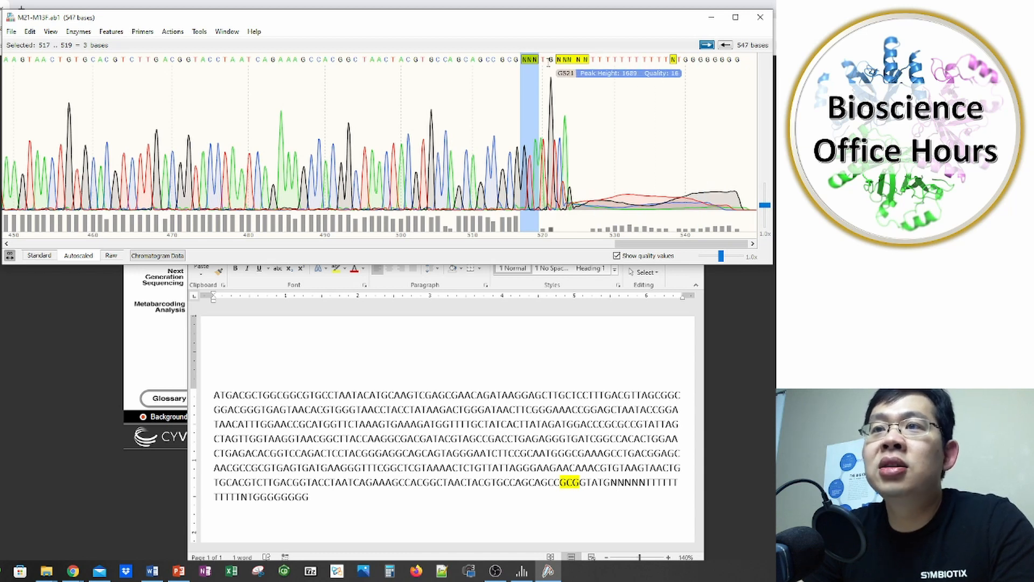
left_click(594, 482)
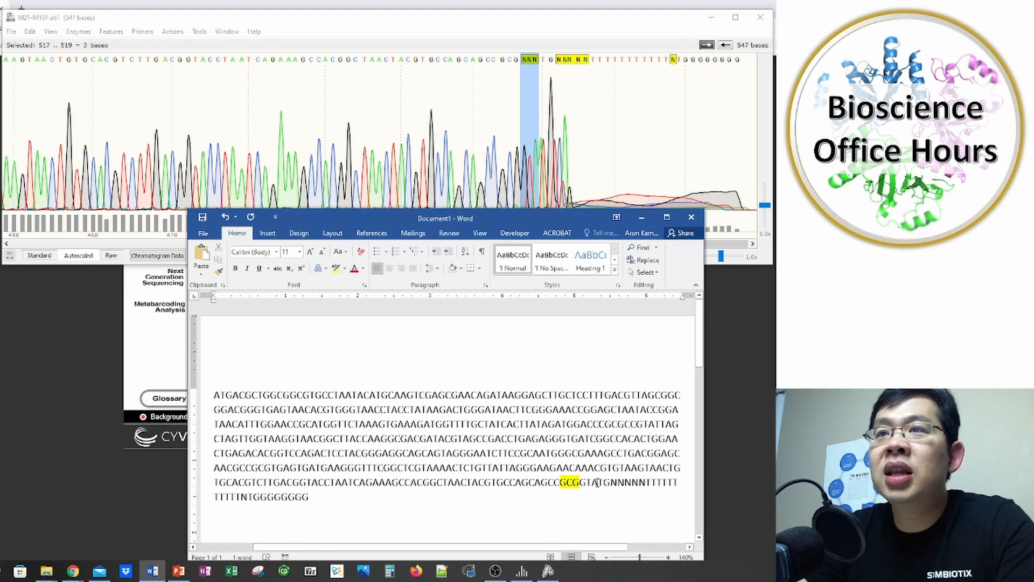
left_click_drag(597, 482, 328, 502)
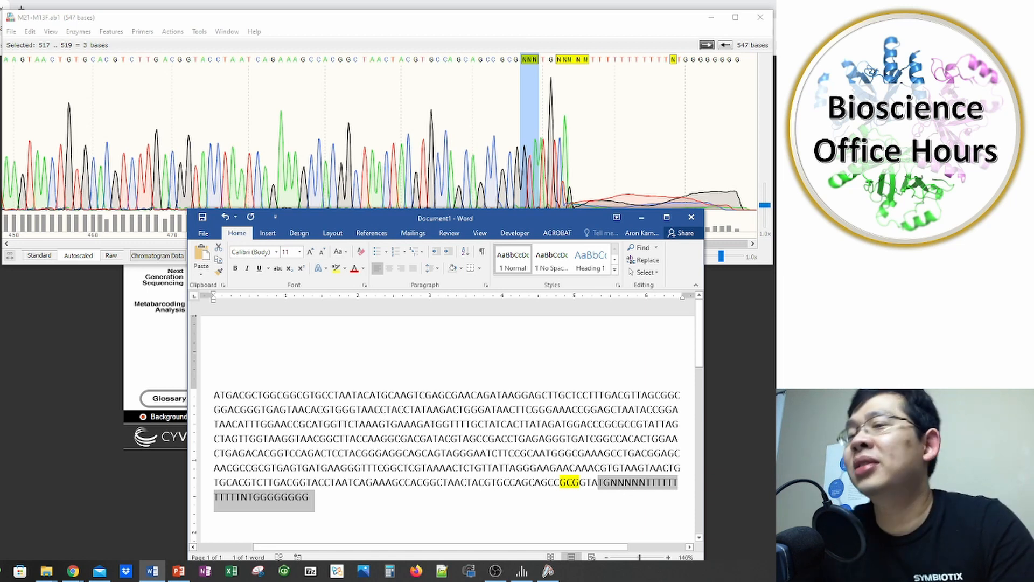
key("Delete")
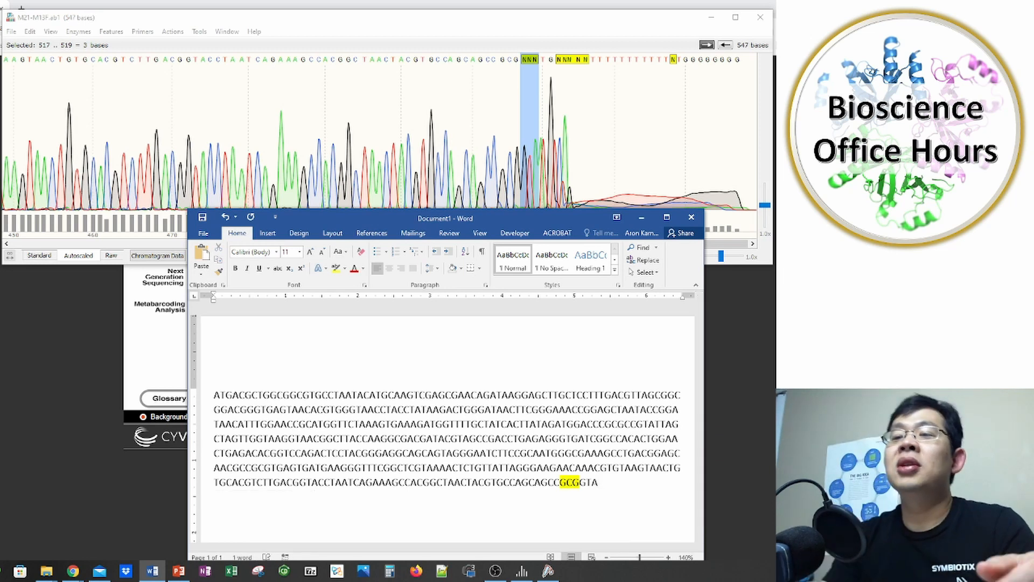